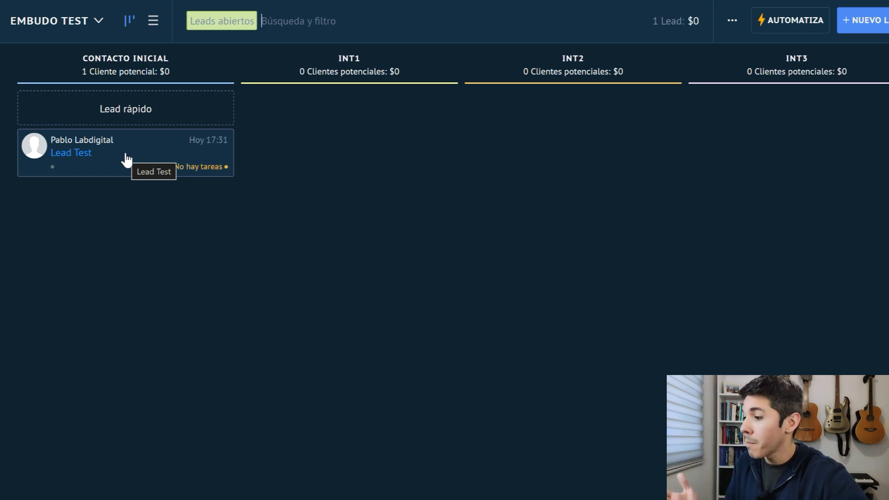
left_click(34, 21)
left_click(171, 143)
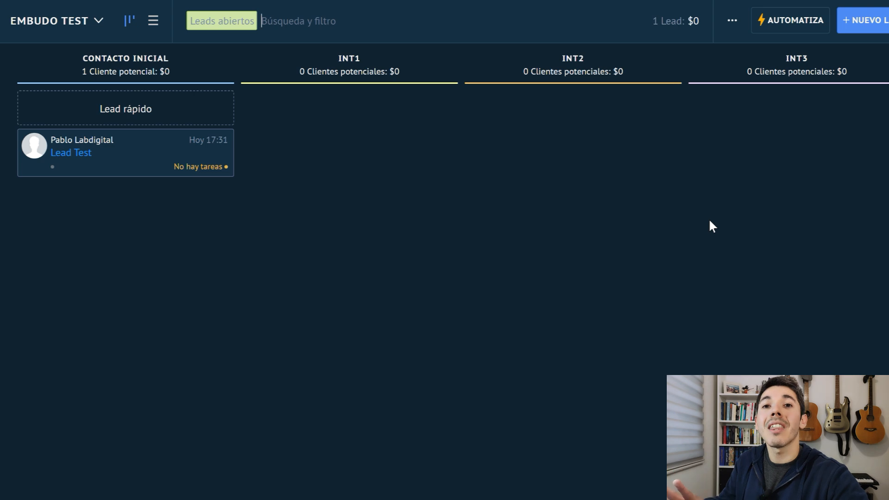
Open the Embudo Test funnel for editing and add an active stage named Coordinación after Int3.
left_click(735, 24)
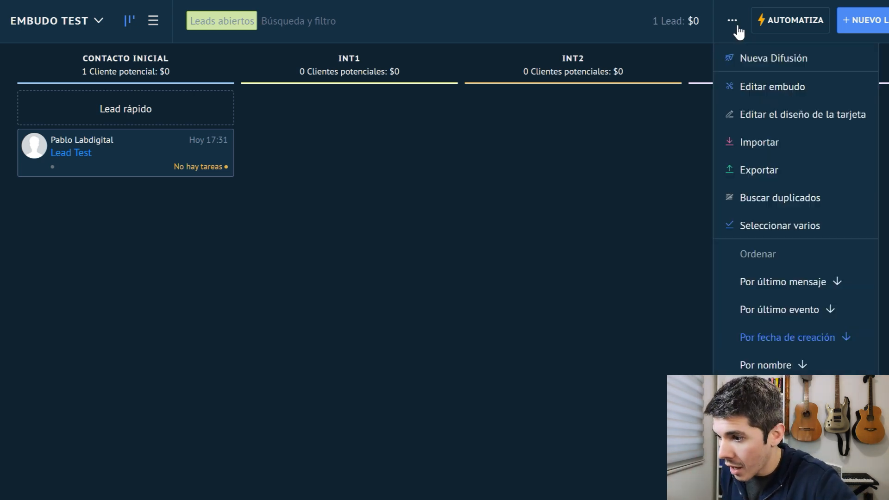
left_click(777, 92)
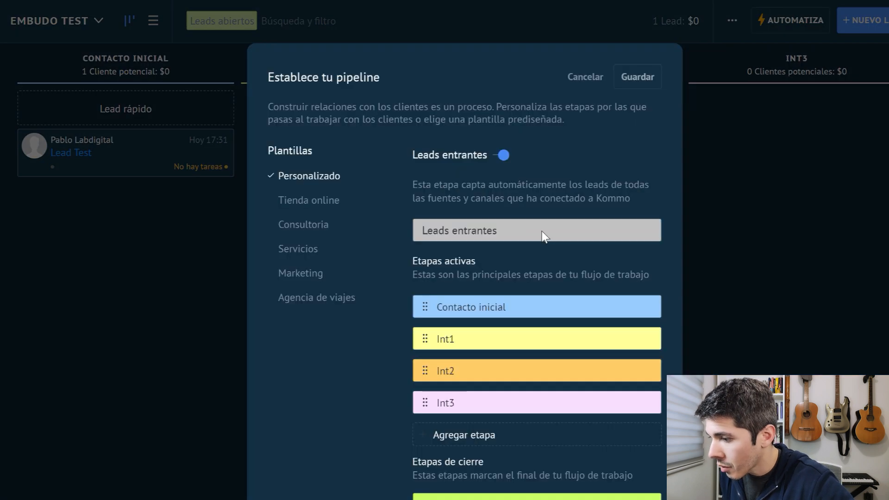
scroll(519, 368, "down", 1)
left_click(485, 372)
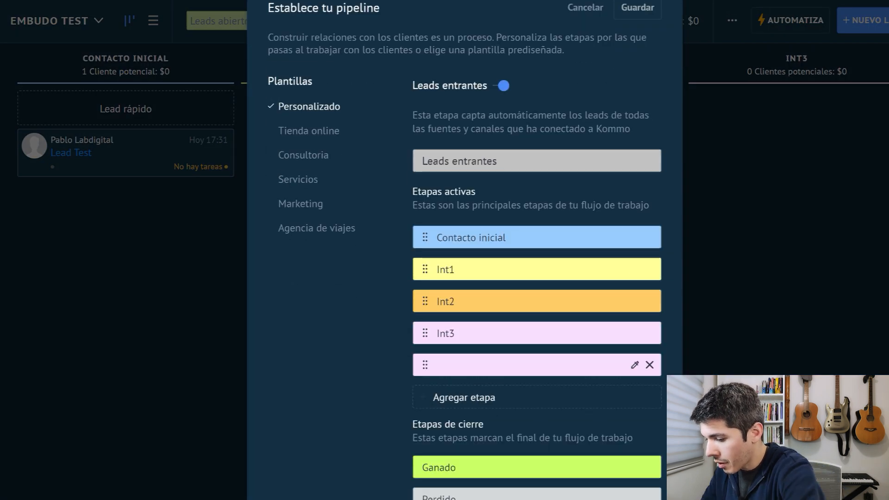
type("Coordinación")
Add another active stage named Agenda after Coordinación and save the pipeline.
left_click(466, 398)
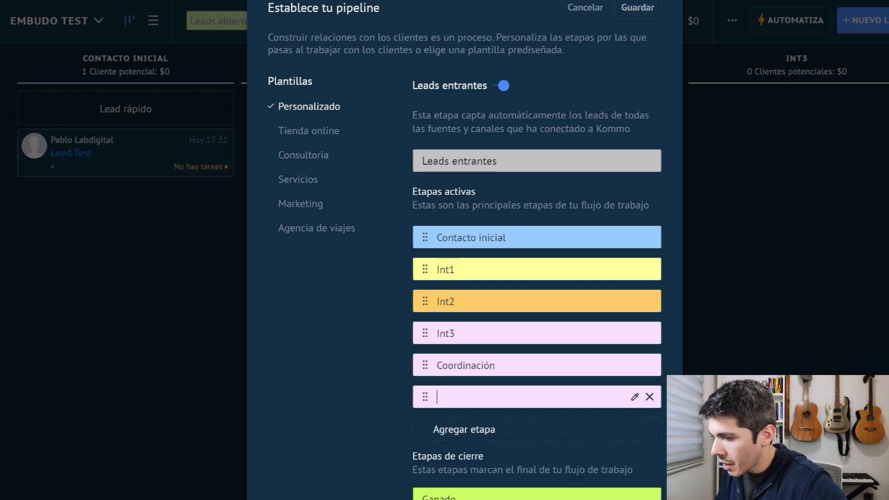
type("Agenda")
key("Return")
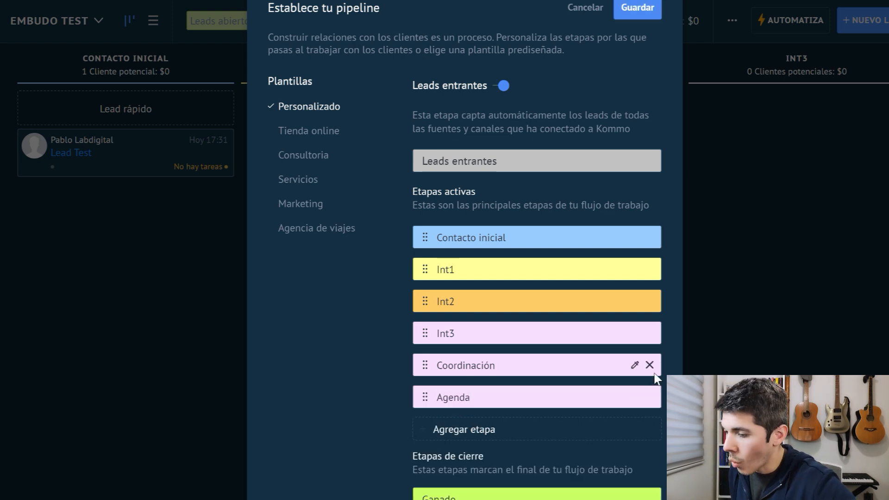
left_click(635, 15)
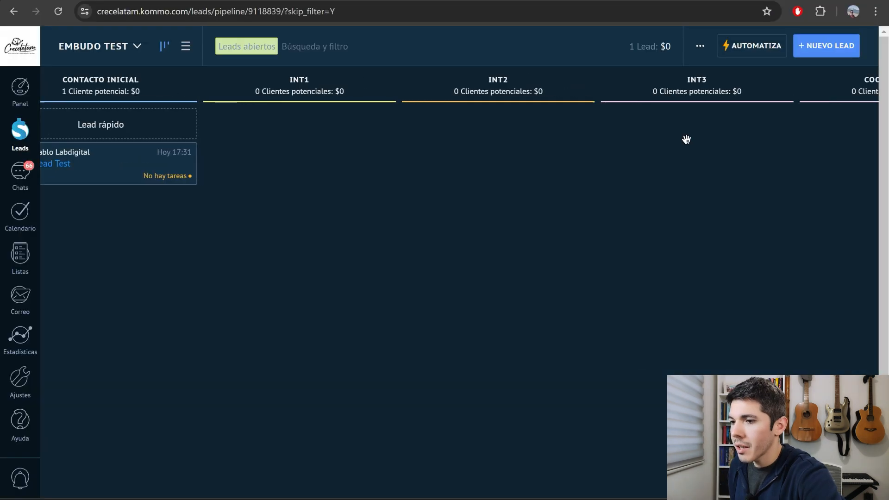
Go to the funnel's automation setup and add a Salesbot trigger to the Contacto inicial stage.
scroll(686, 139, "right", 5)
scroll(686, 139, "left", 3)
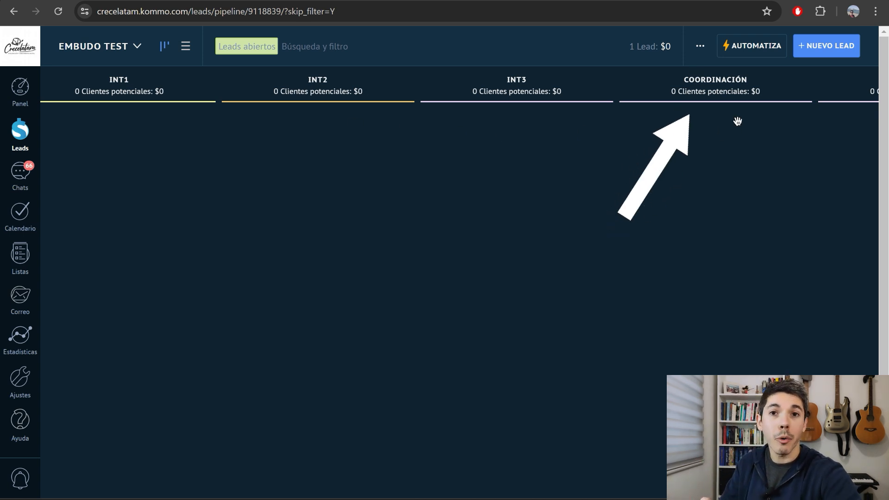
scroll(737, 121, "right", 3)
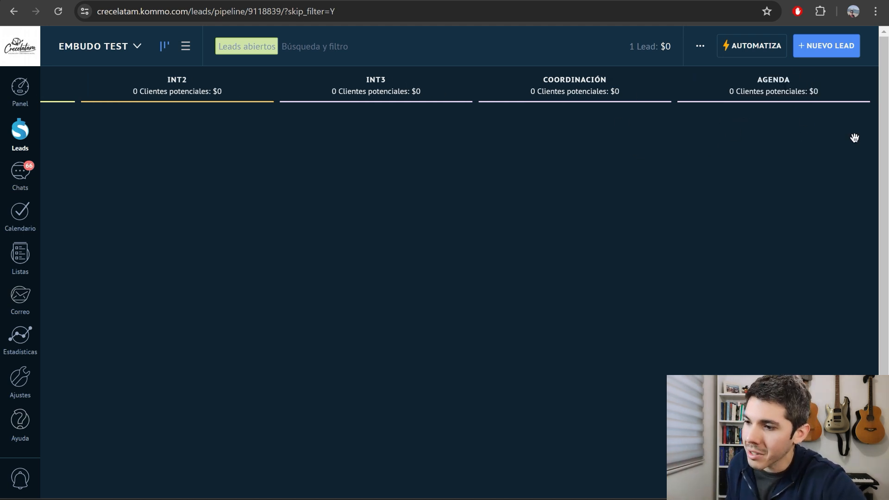
scroll(755, 161, "left", 3)
scroll(756, 161, "left", 5)
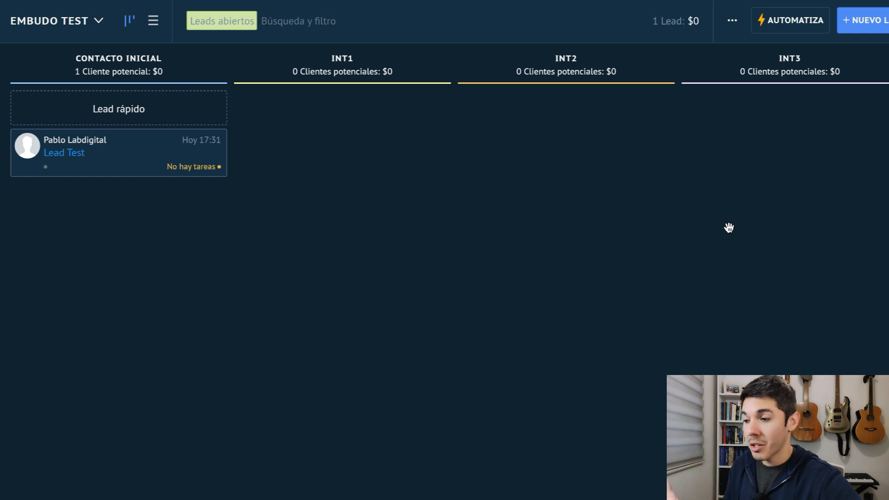
left_click(781, 29)
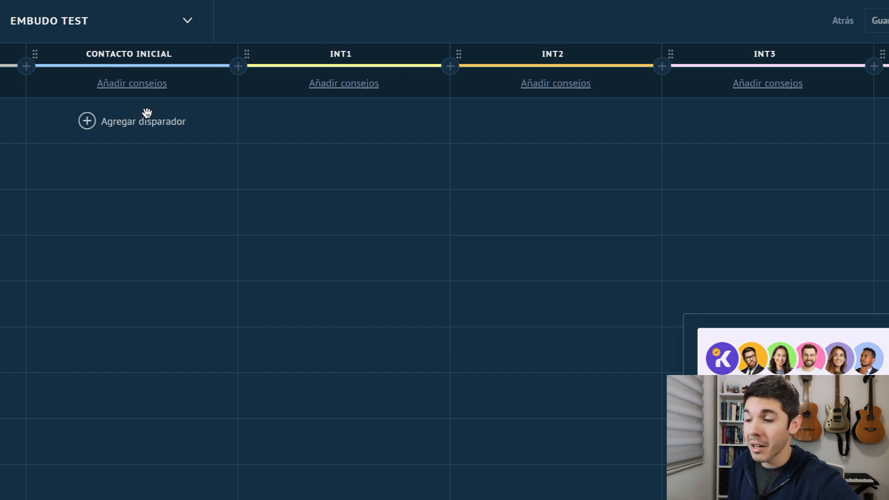
left_click(84, 121)
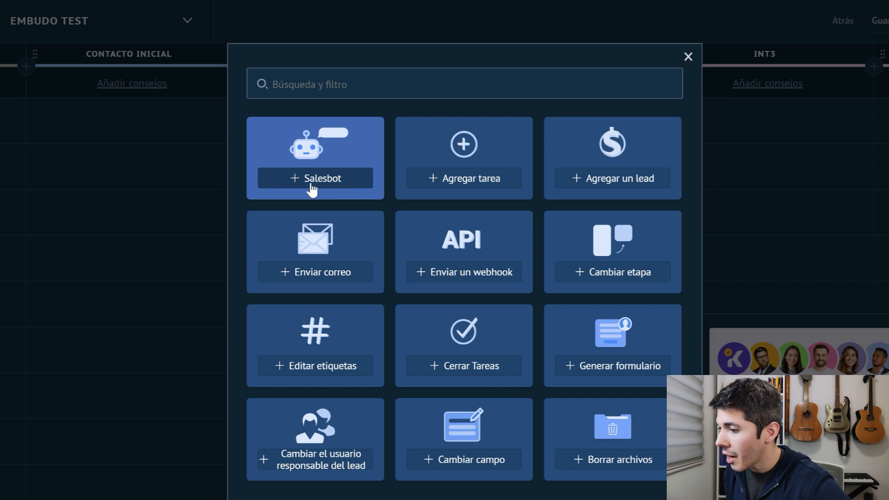
left_click(333, 186)
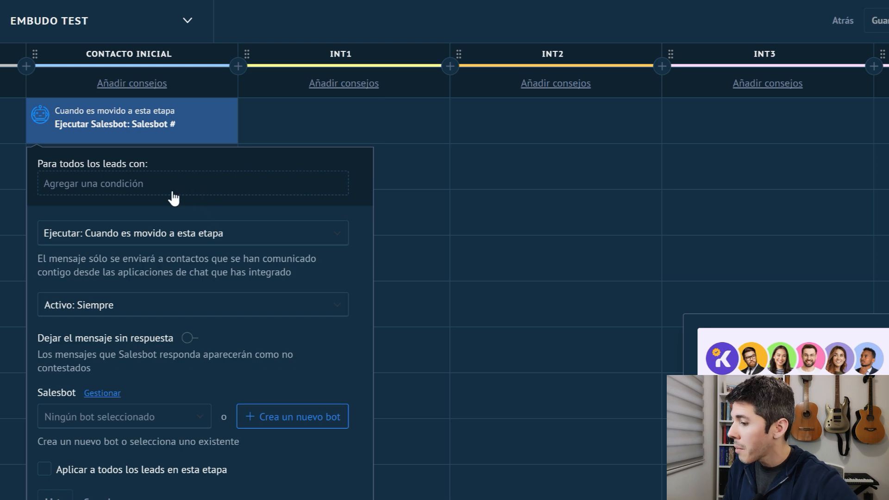
Set the Salesbot to run when a lead is moved to or created in this stage, and start a new blank bot for it.
left_click(145, 235)
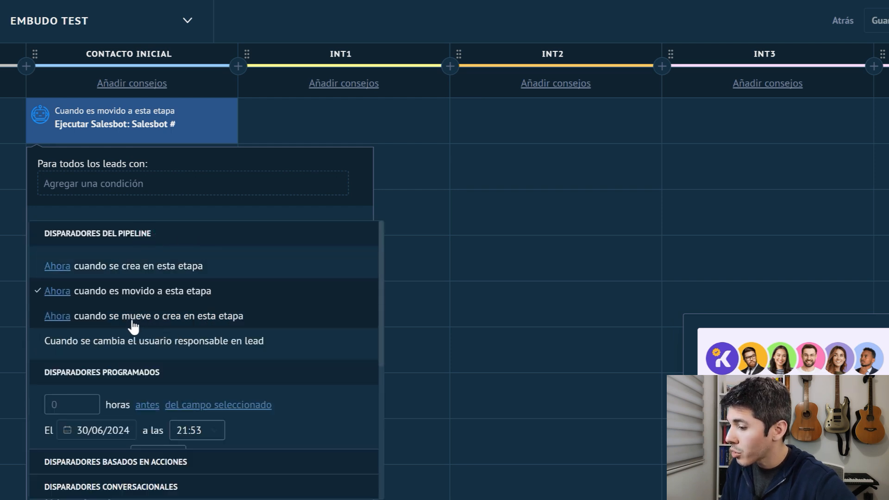
left_click(175, 318)
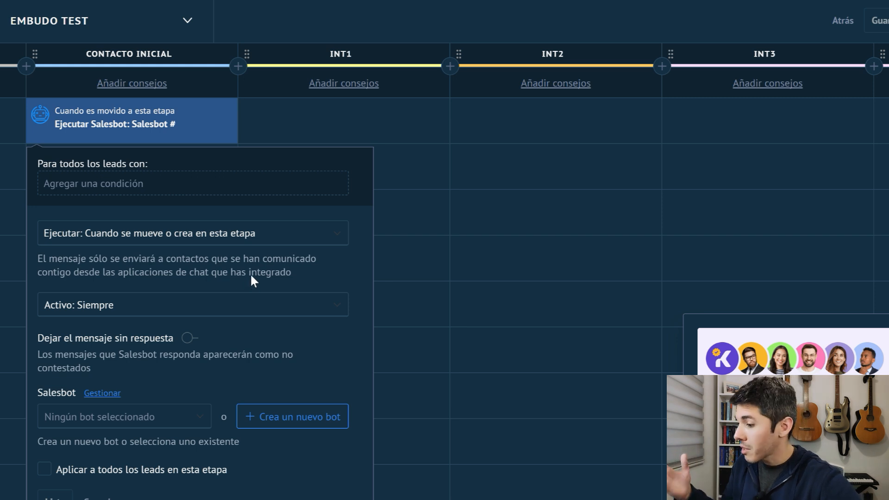
scroll(209, 289, "down", 2)
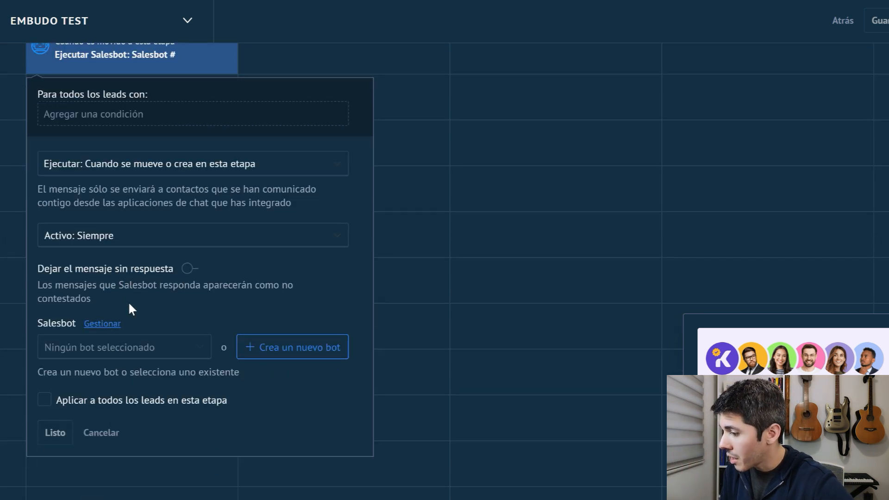
scroll(134, 317, "down", 2)
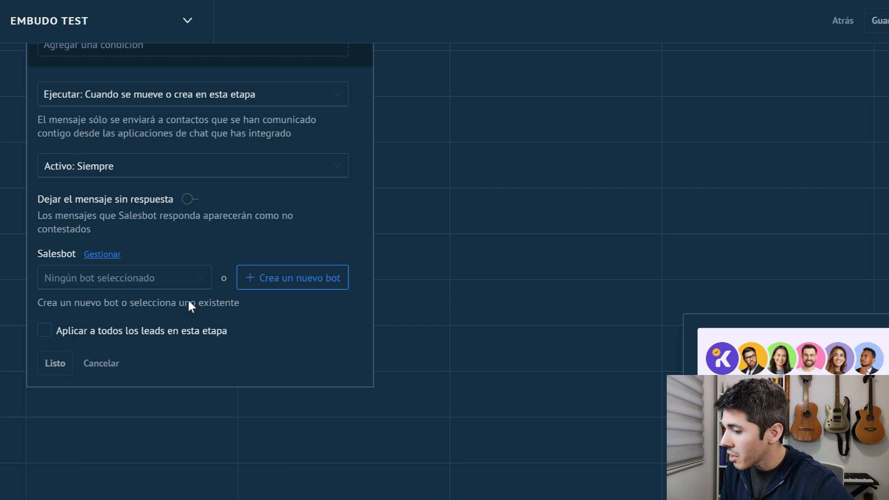
left_click(297, 284)
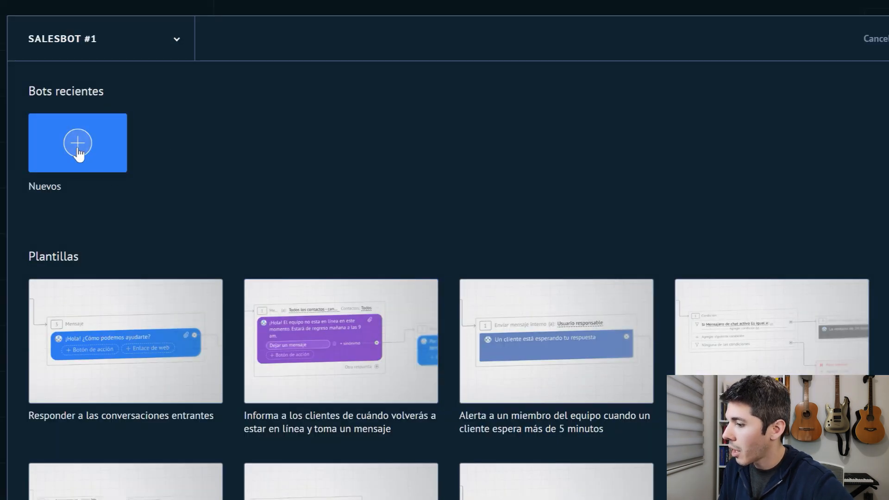
left_click(79, 153)
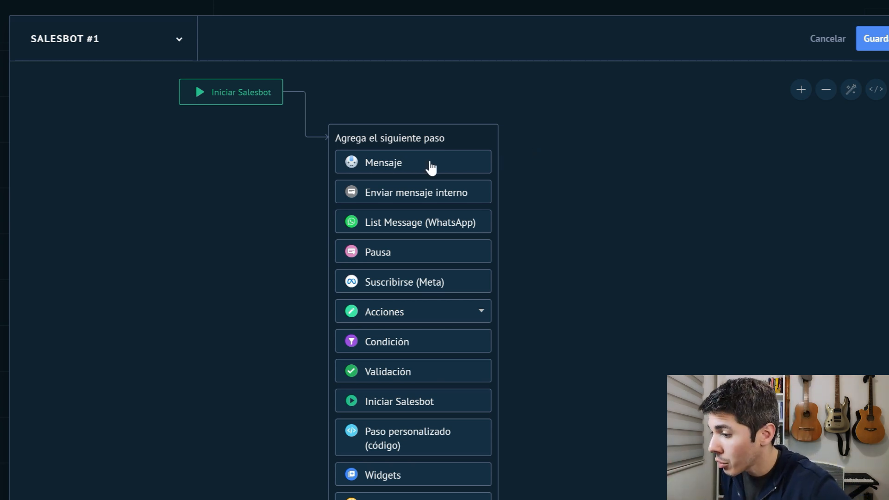
Add a message step starting with "Hola [Contacto: Nombre]," and paste the introduction that ends by asking "qué tipo de servicio buscas?".
left_click(388, 169)
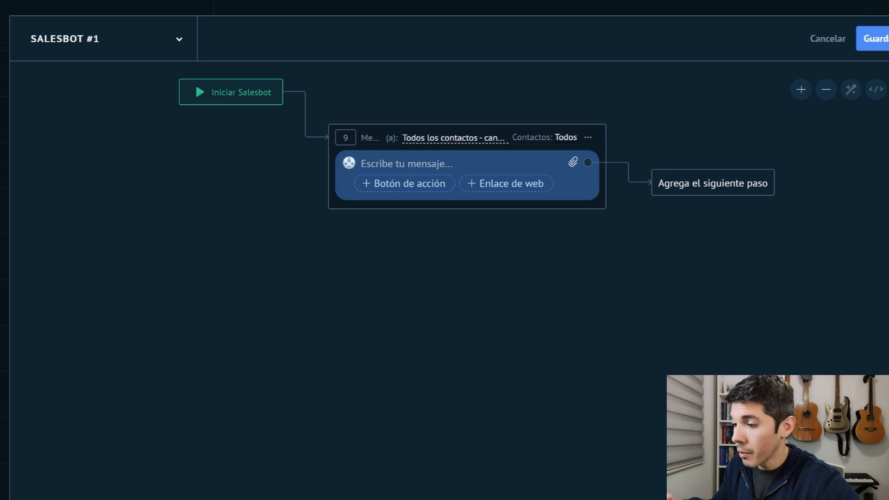
left_click(386, 164)
type("Hola {")
scroll(447, 226, "down", 2)
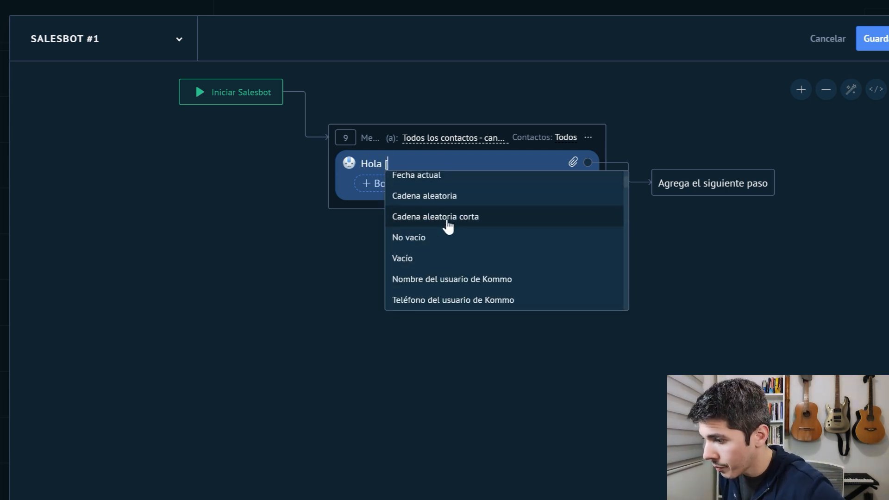
scroll(447, 226, "down", 5)
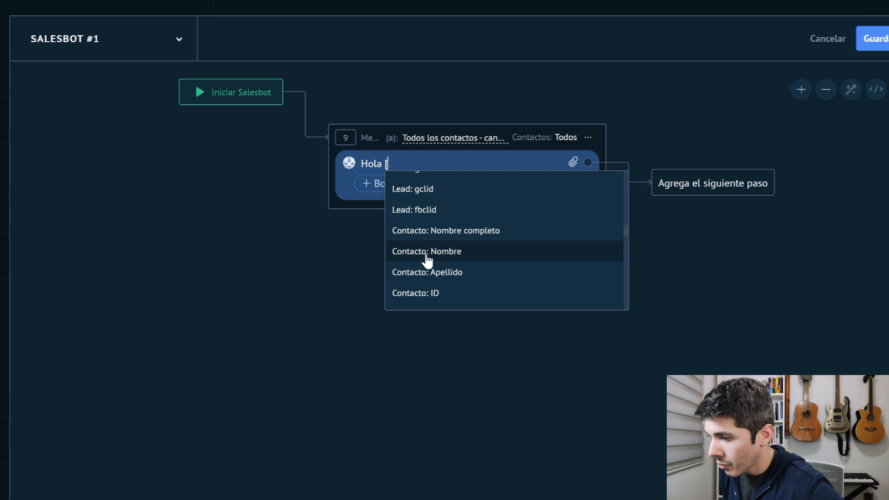
left_click(461, 260)
type(",")
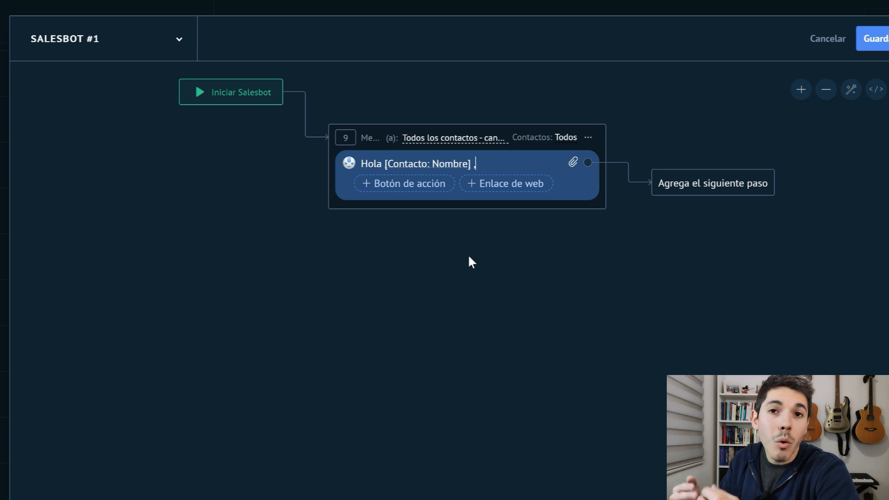
type("Por acá Pablo, Esta primera parte de nuestra conversación será automática pero luego pasaremos a una atención personalizada. Por favor cuéntame, qué tipo de servicio")
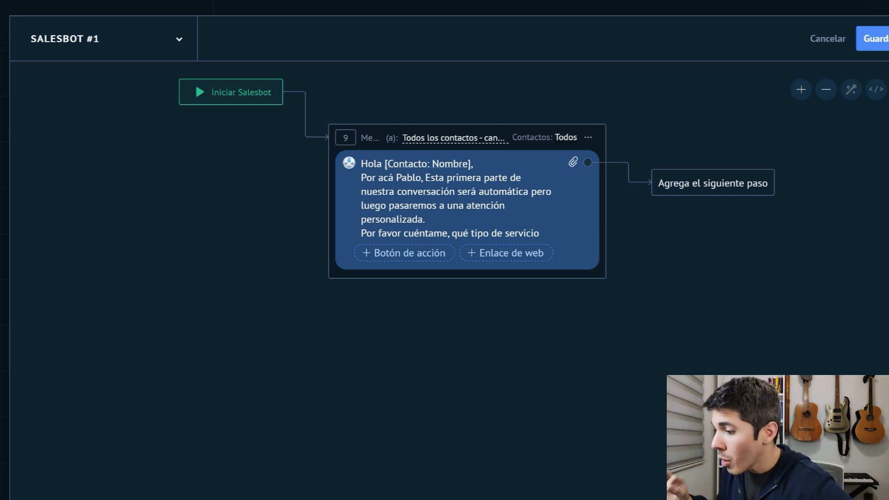
scroll(456, 199, "down", 1)
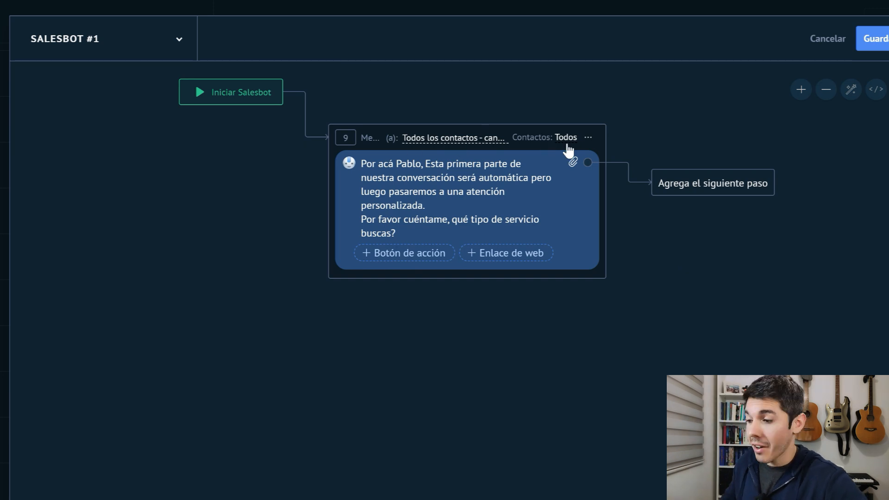
Address the message to the main contact on selected channels, and restrict the channels to WhatsApp with message attempts enabled.
left_click(456, 148)
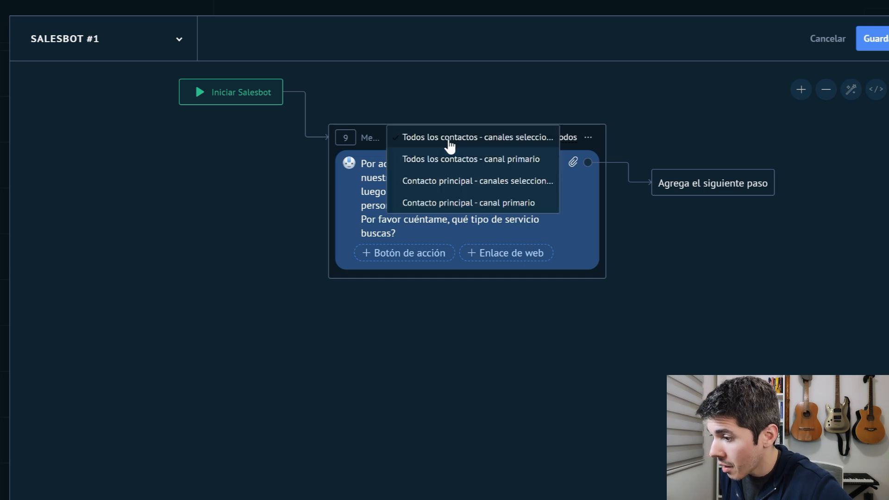
left_click(496, 189)
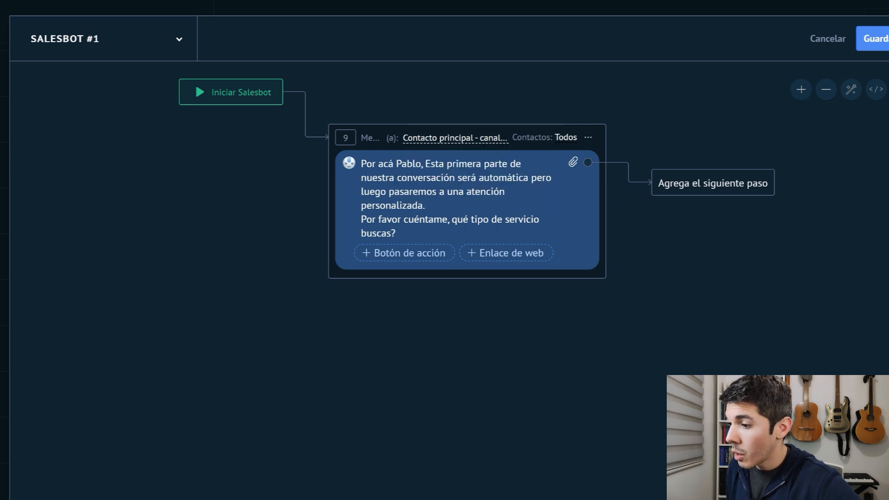
left_click(564, 139)
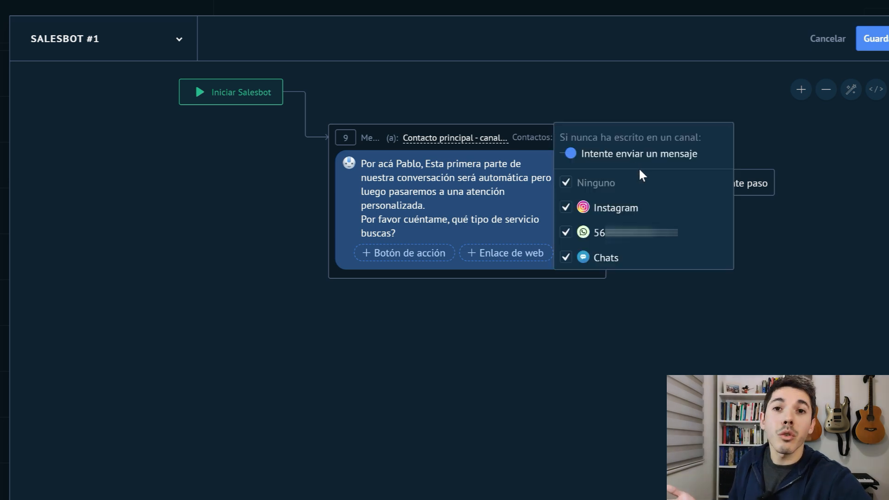
left_click(566, 183)
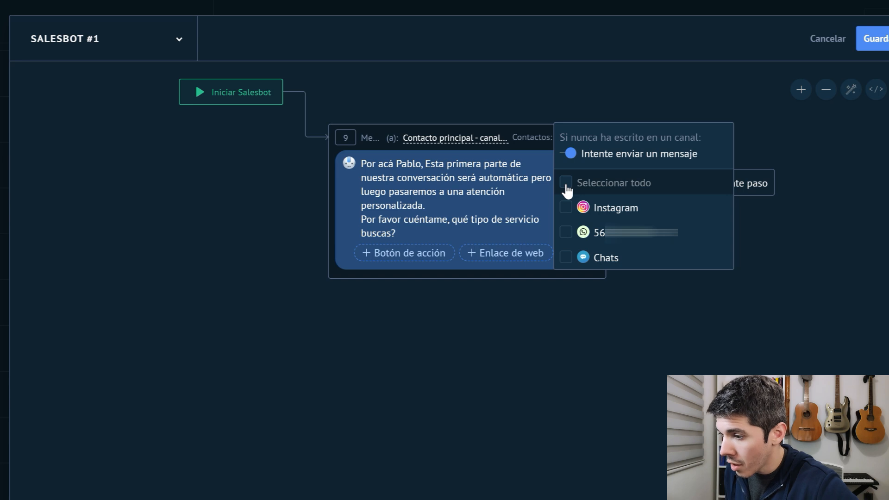
left_click(565, 232)
left_click(570, 158)
left_click(571, 159)
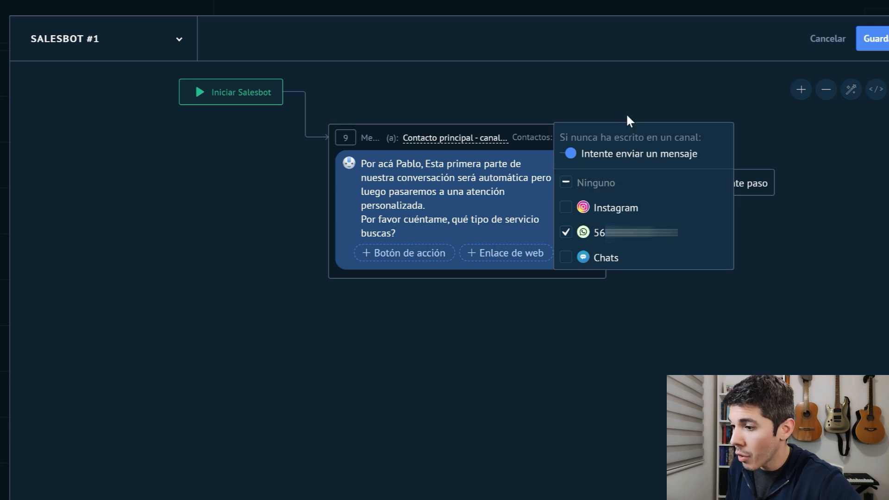
left_click(623, 96)
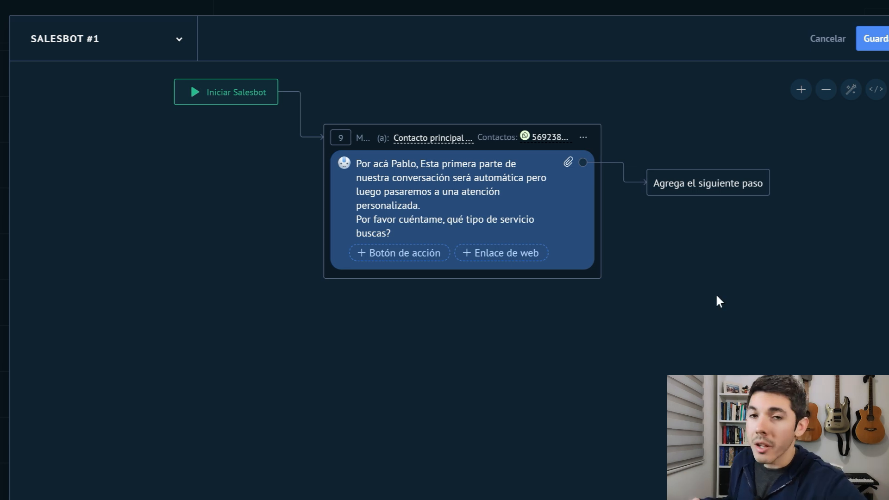
Add a Pausa step after the message and give it a timer condition besides Hasta recibir mensaje.
left_click(711, 194)
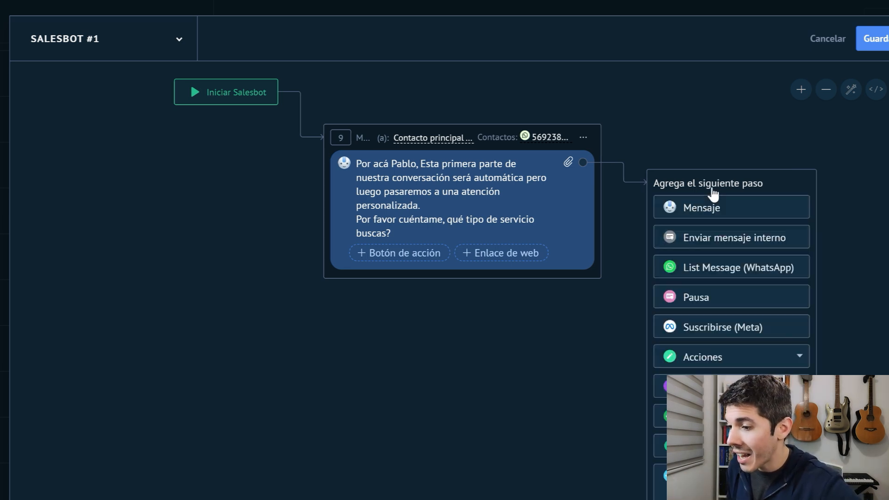
left_click(695, 300)
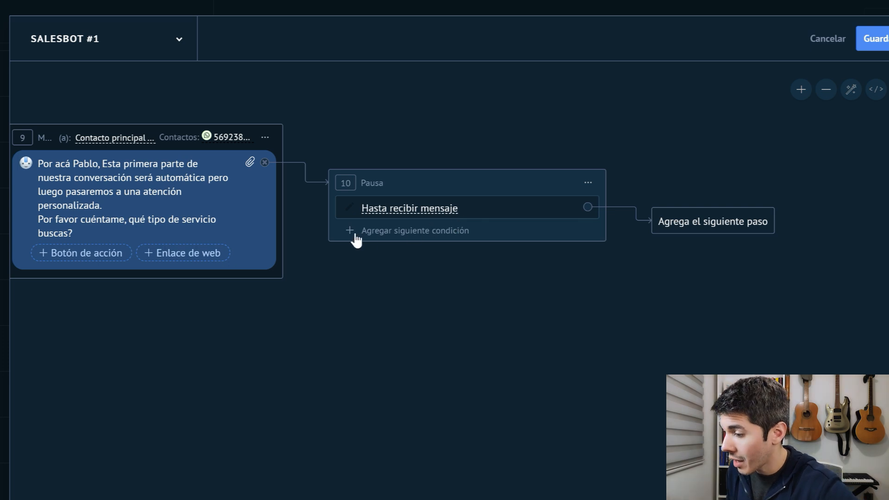
left_click(415, 232)
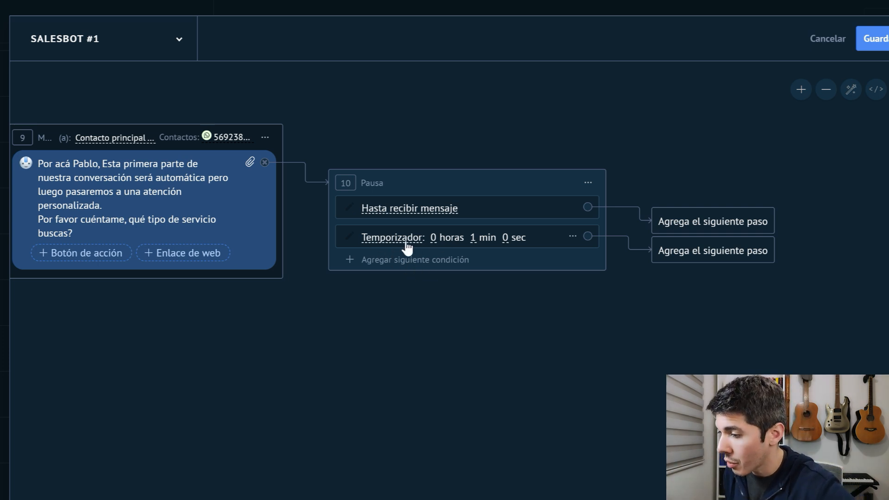
Set the pause step's Temporizador to 24 hours and 0 minutes.
left_click(433, 240)
type("24")
key("Delete")
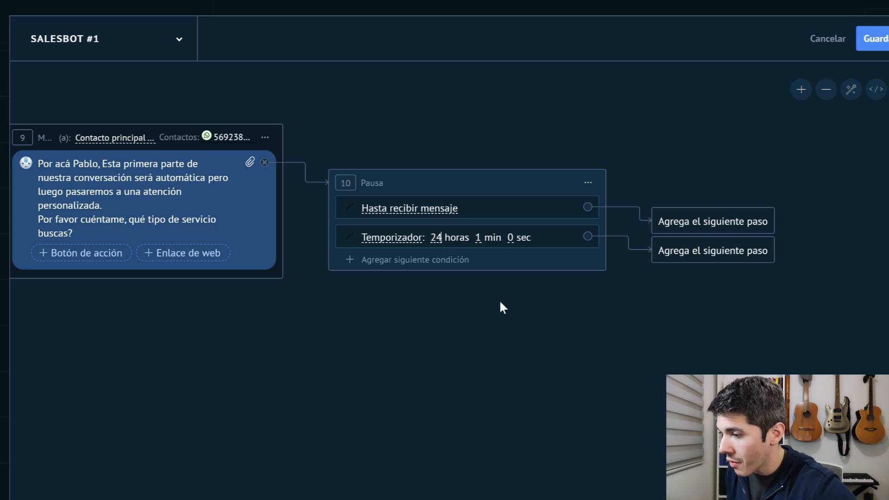
left_click(492, 240)
key("BackSpace")
type("0")
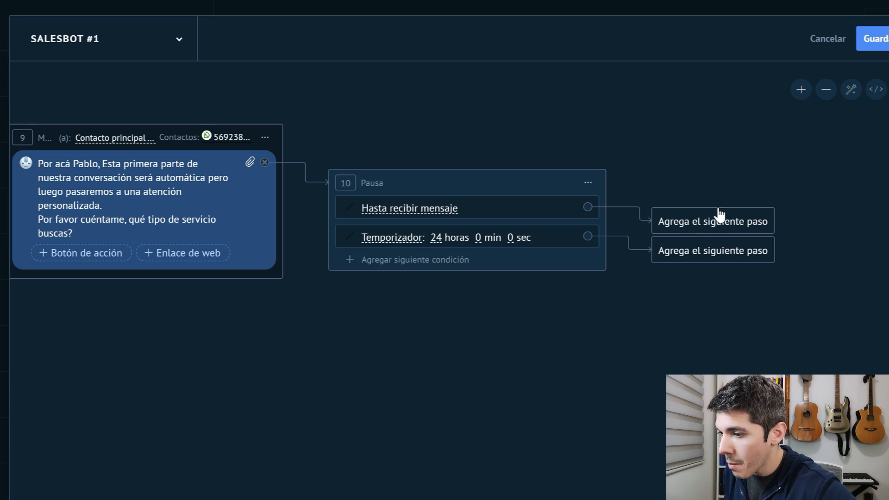
Add a Cambiar etapa del lead action to the Hasta recibir mensaje branch, moving the lead to Coordinación in Embudo Test.
left_click_drag(718, 216, 739, 173)
left_click_drag(710, 254, 749, 304)
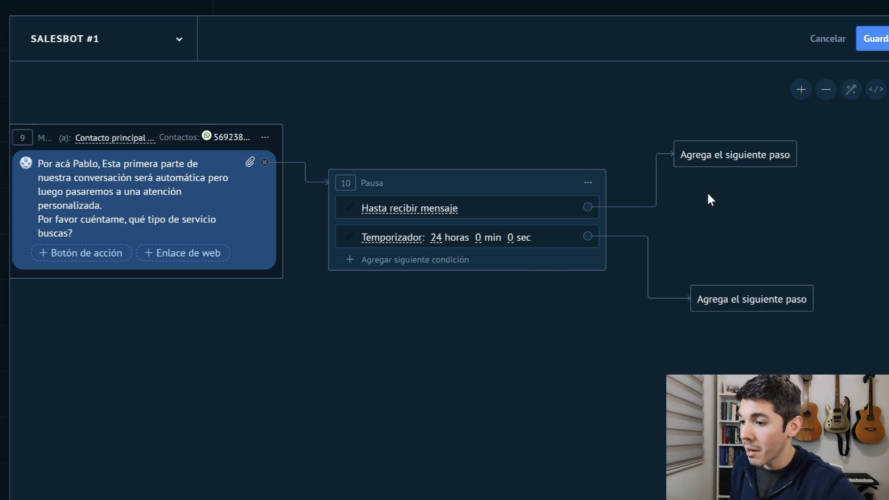
left_click(717, 165)
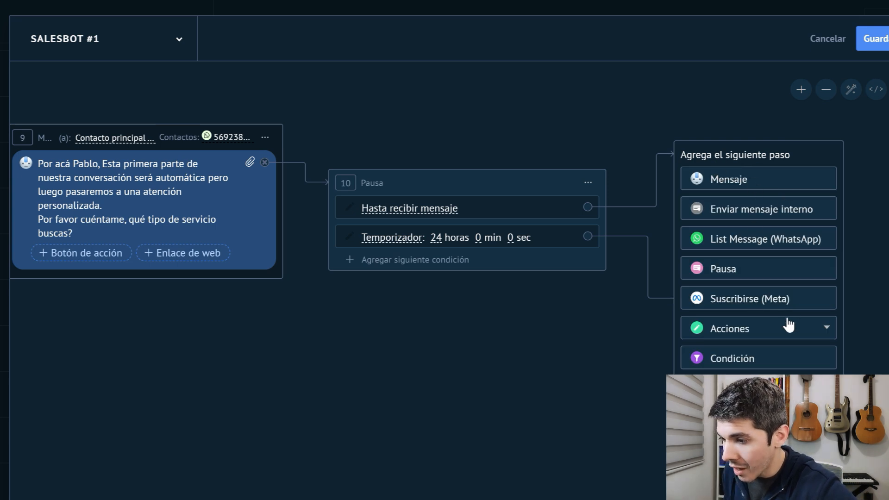
left_click(737, 332)
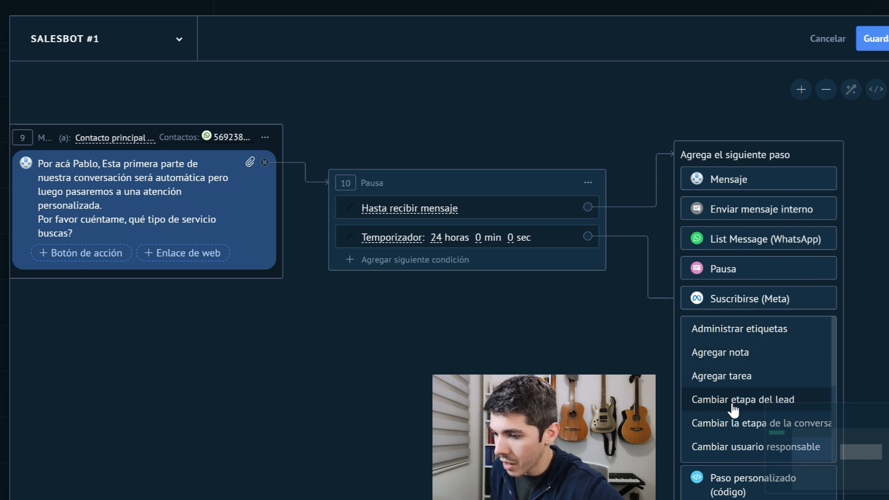
left_click(708, 403)
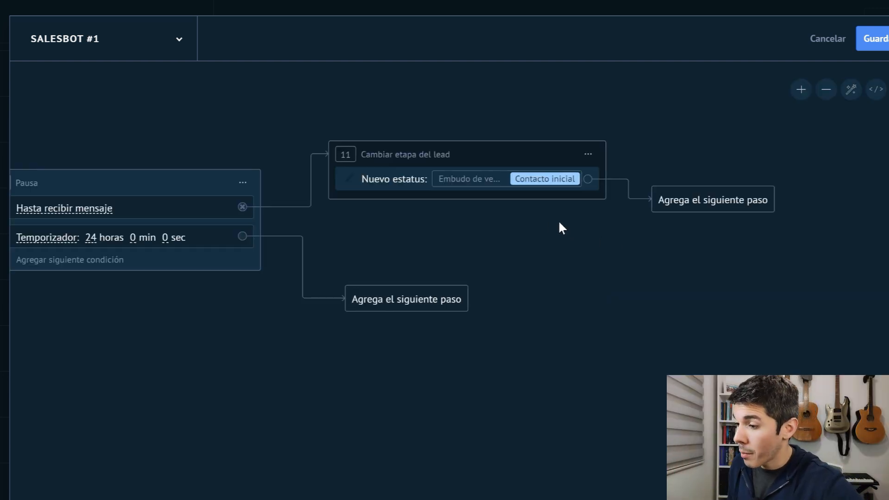
left_click(531, 181)
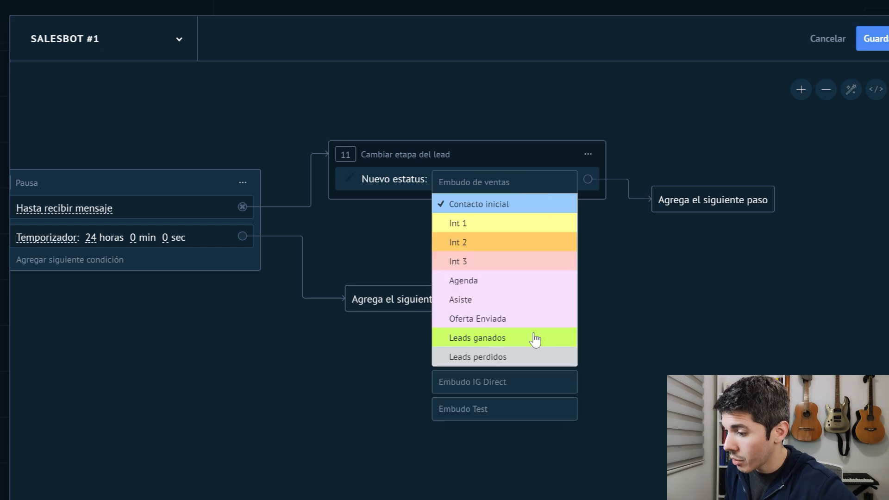
left_click(471, 413)
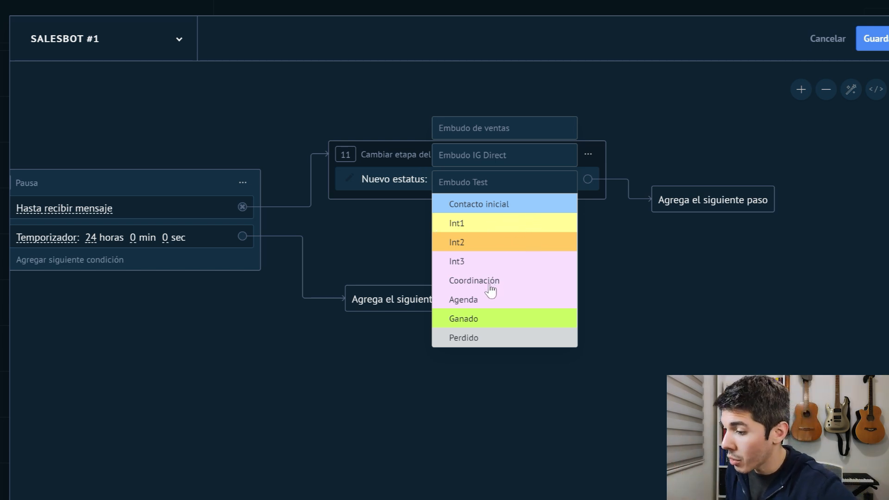
left_click(474, 281)
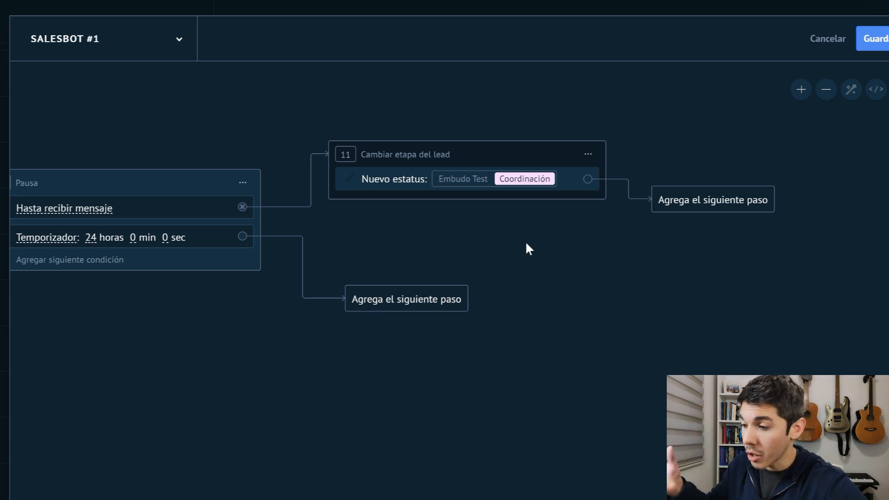
Add a Cambiar etapa del lead action to the Temporizador branch, moving the lead to Int1 in Embudo Test.
left_click_drag(507, 246, 670, 258)
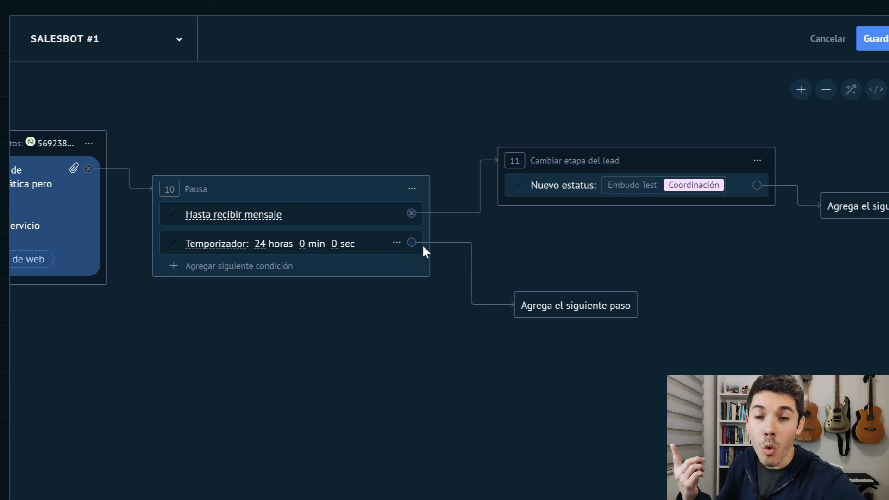
left_click(562, 308)
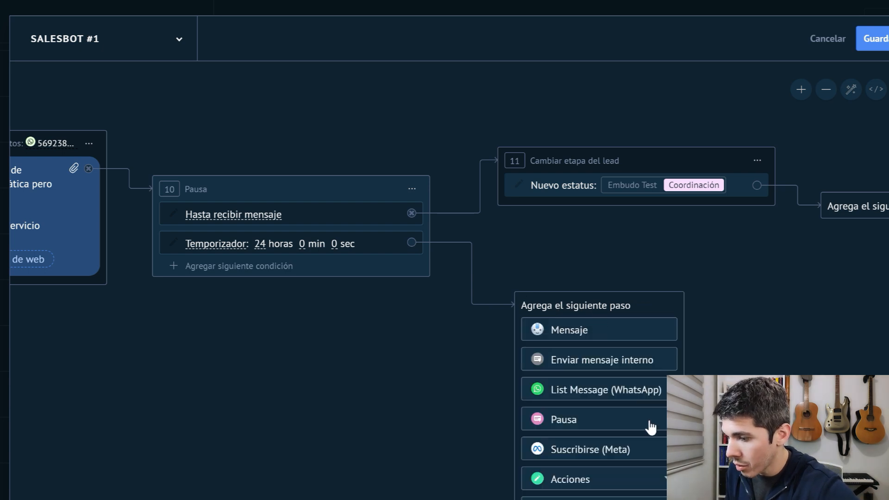
left_click(585, 482)
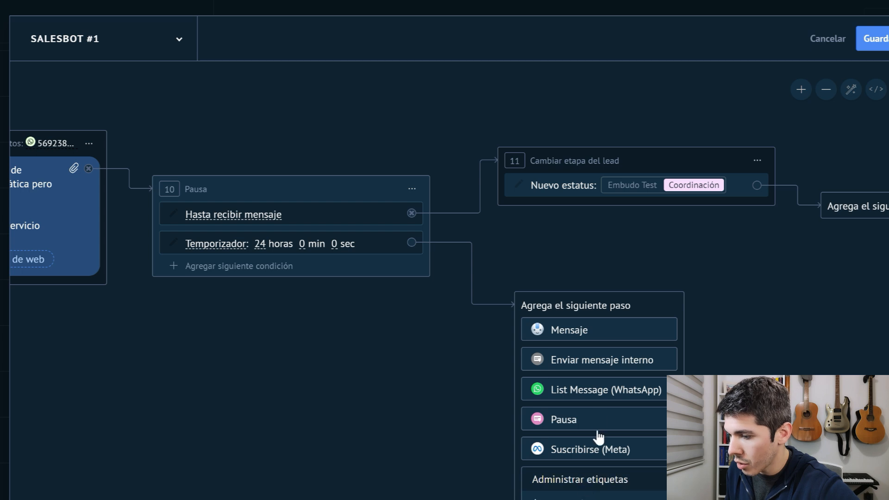
scroll(616, 407, "down", 3)
scroll(620, 426, "down", 1)
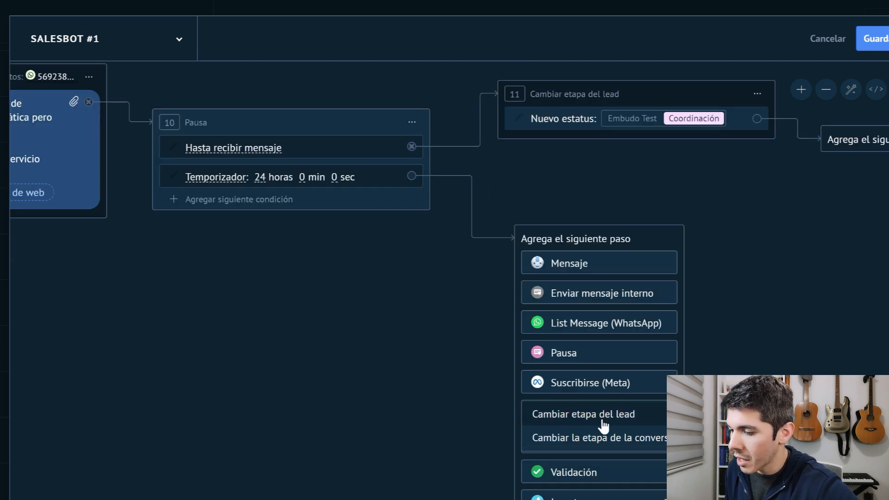
left_click(602, 421)
left_click(525, 272)
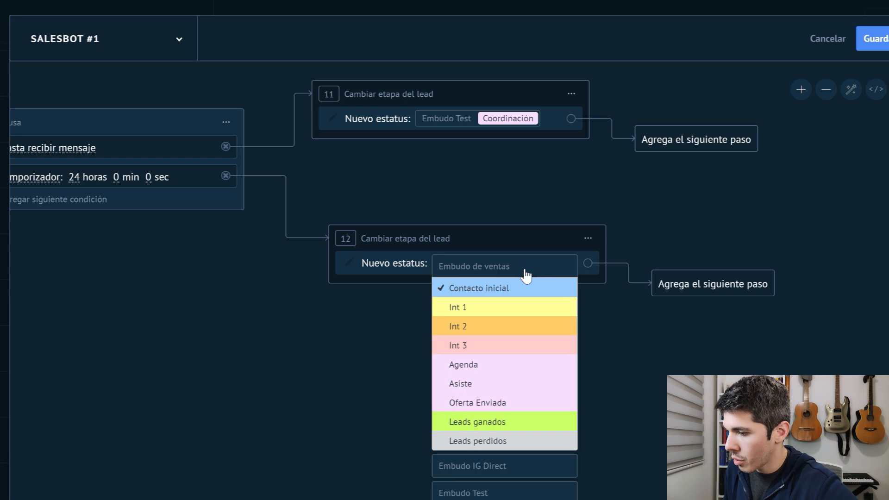
left_click(461, 494)
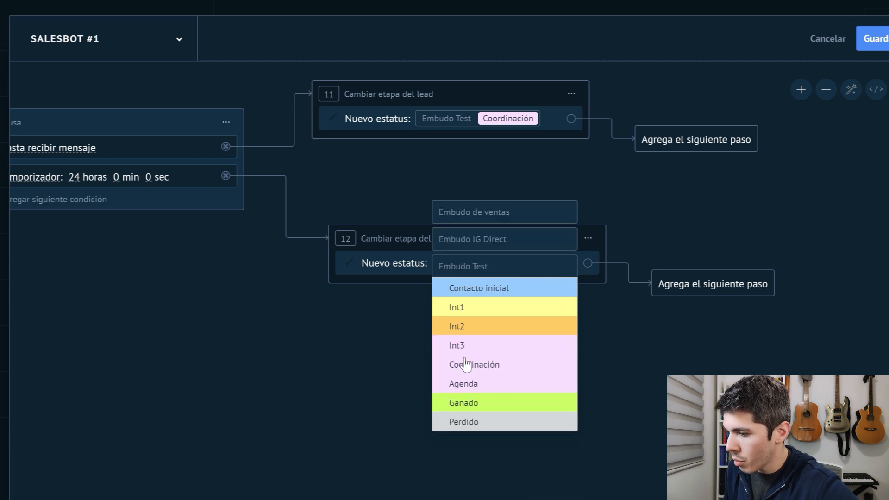
left_click(464, 311)
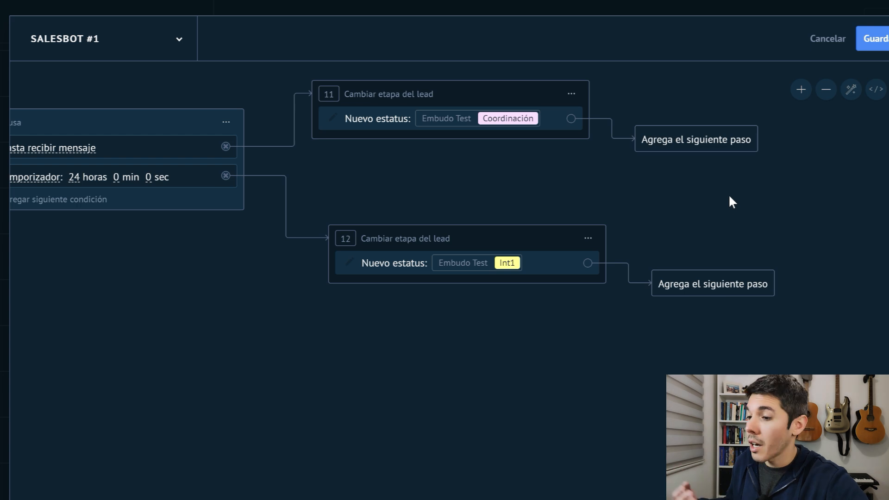
End both stage-change branches of the bot with Parar Salesbot.
left_click(701, 143)
scroll(728, 332, "down", 3)
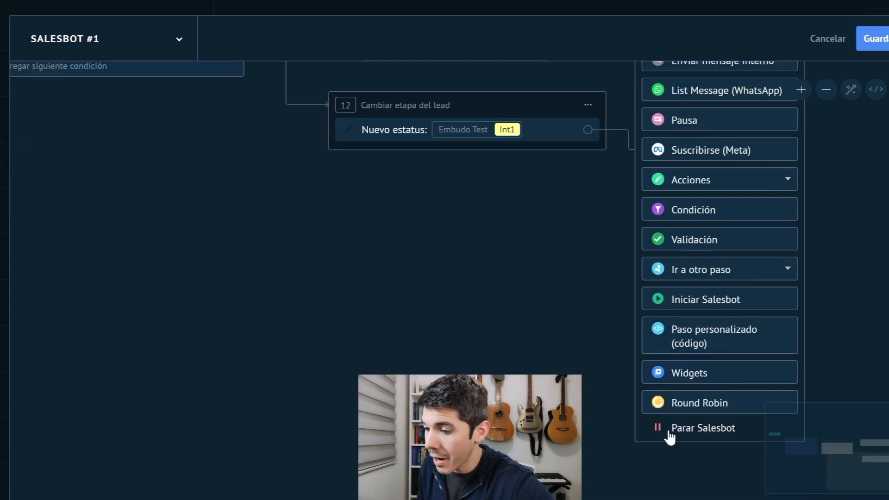
scroll(734, 301, "right", 6)
scroll(543, 154, "up", 5)
scroll(516, 183, "left", 4)
scroll(648, 271, "down", 3)
mouse_move(601, 259)
scroll(620, 324, "down", 3)
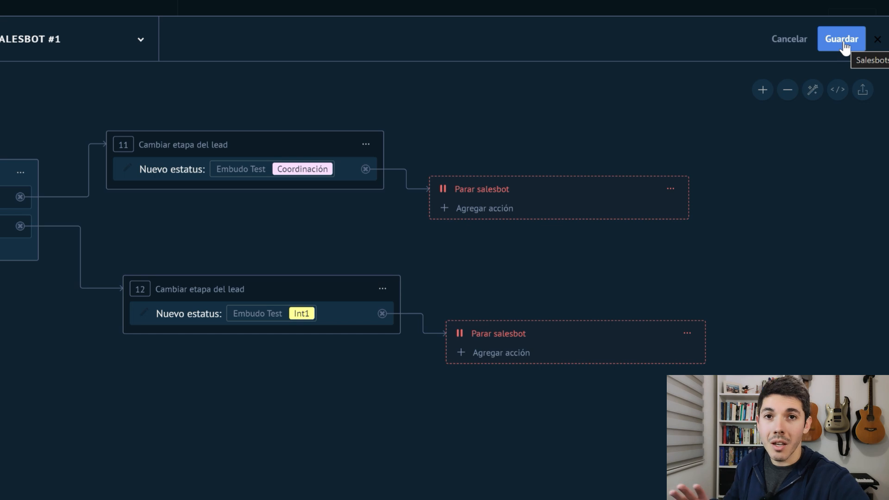
Save Salesbot #1, close its editor and save the trigger changes in the Contacto inicial stage.
left_click(841, 40)
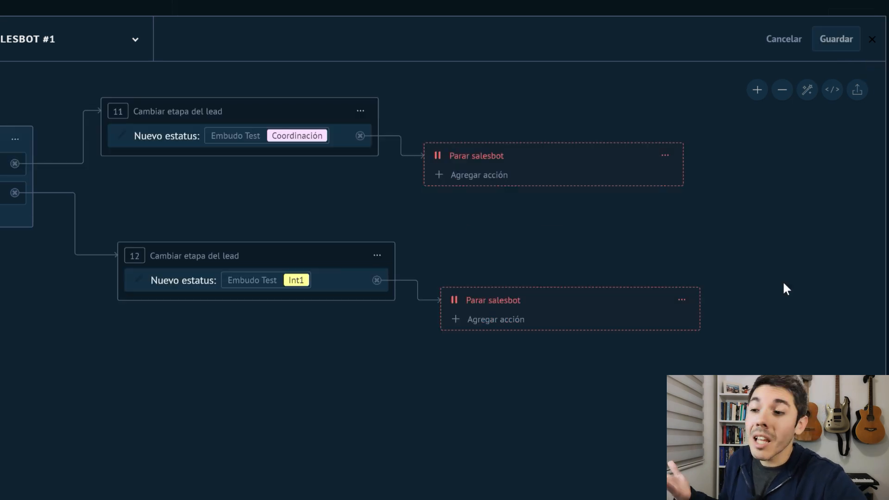
left_click(872, 40)
left_click_drag(387, 198, 628, 348)
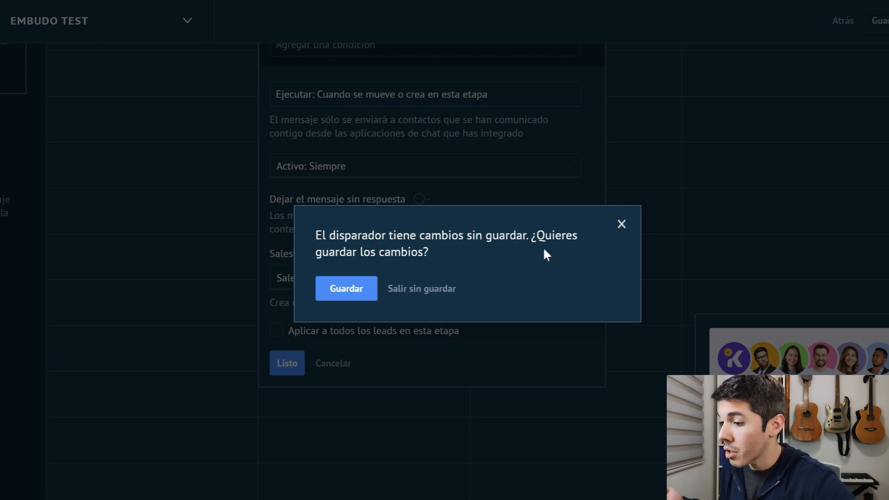
left_click(346, 288)
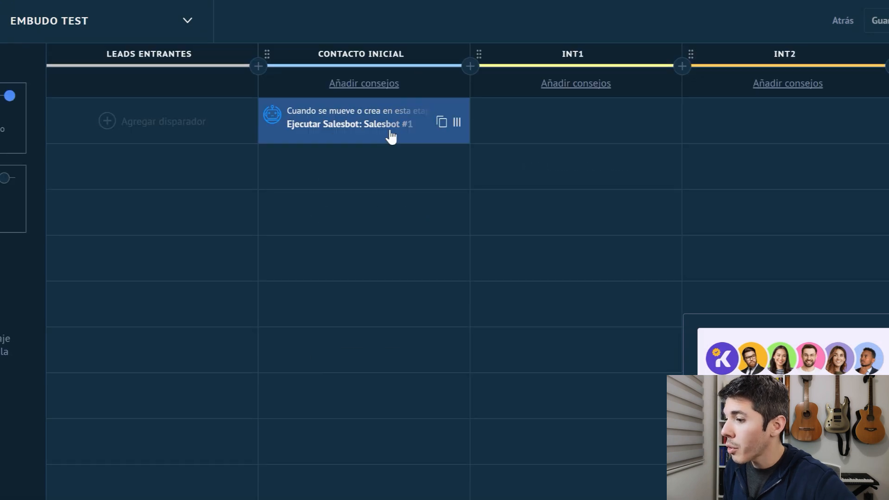
Add a Salesbot trigger to the Int1 stage of Embudo Test.
mouse_move(382, 167)
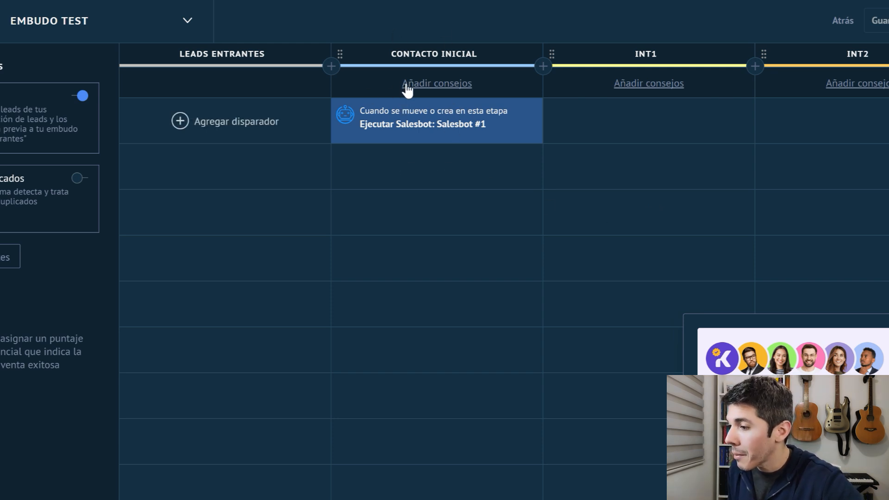
mouse_move(438, 157)
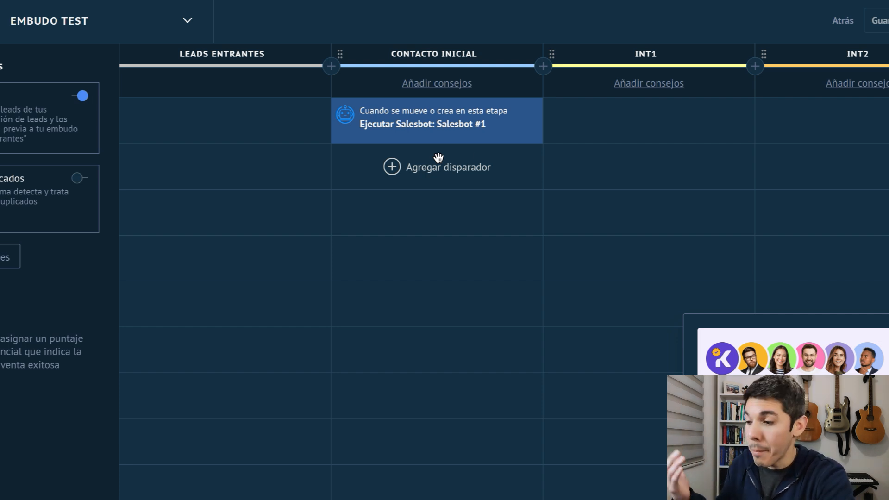
scroll(579, 175, "right", 10)
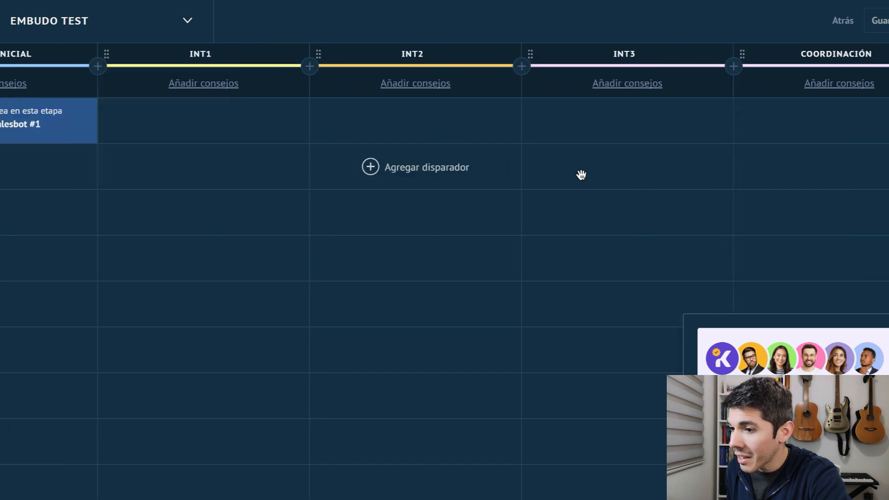
scroll(581, 175, "right", 2)
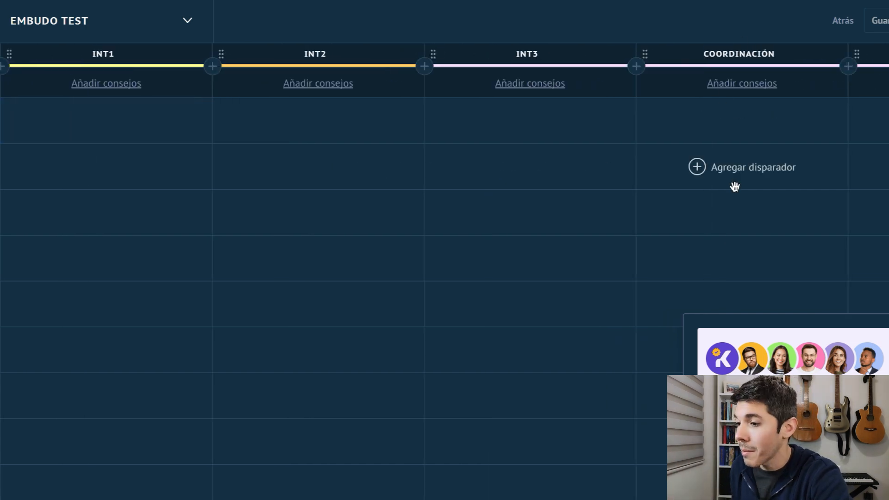
scroll(520, 175, "left", 10)
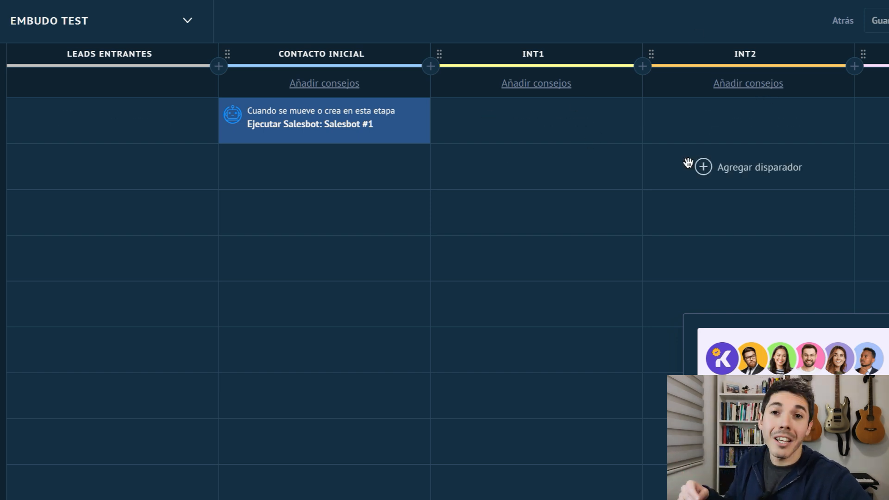
left_click(526, 129)
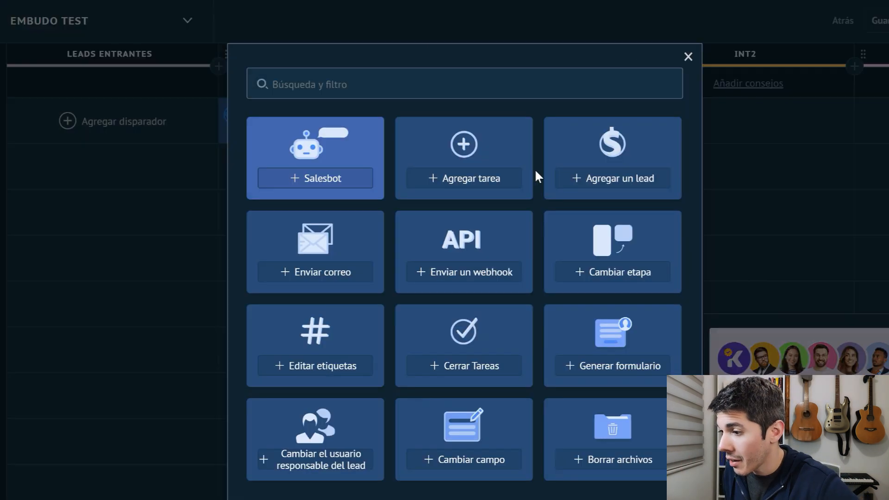
left_click(316, 185)
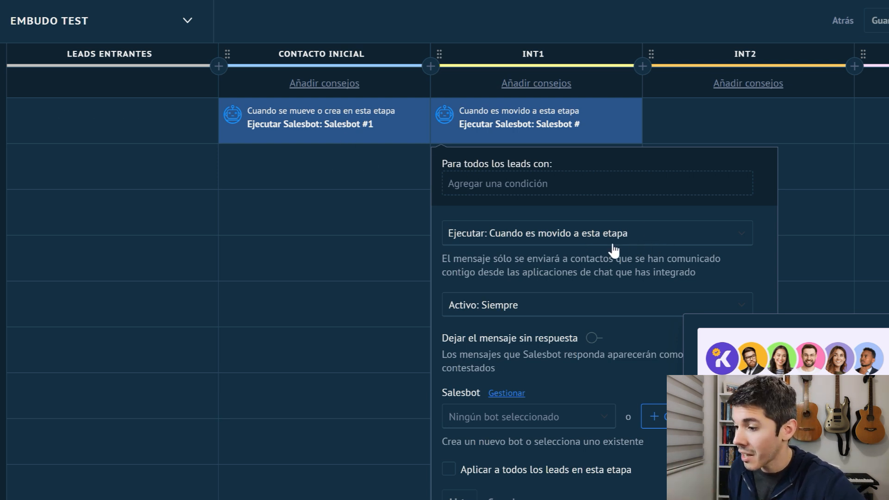
Create a new blank bot for the Int1 trigger with a first message reading "Hola etc etc".
scroll(615, 261, "down", 3)
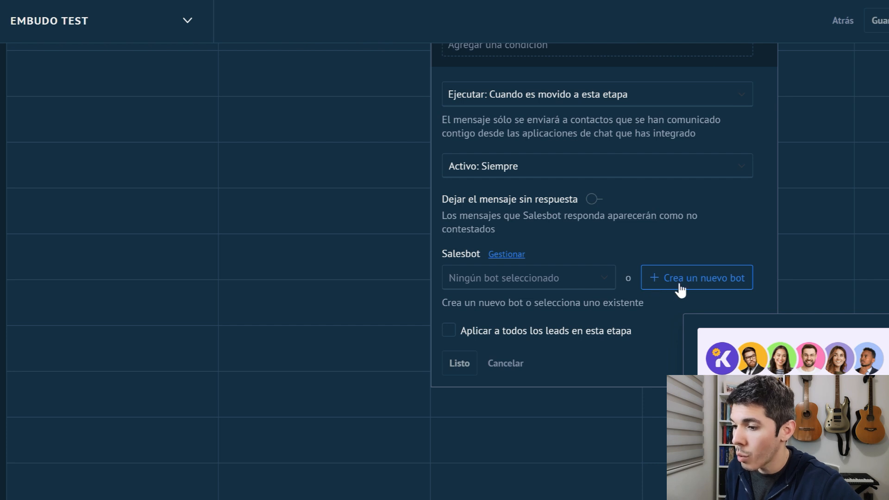
left_click(679, 290)
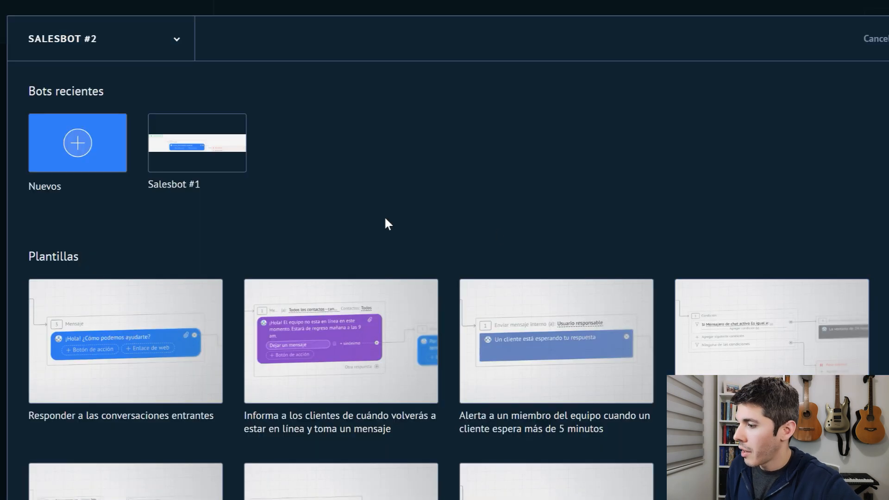
left_click(78, 144)
type("Hola etc etc")
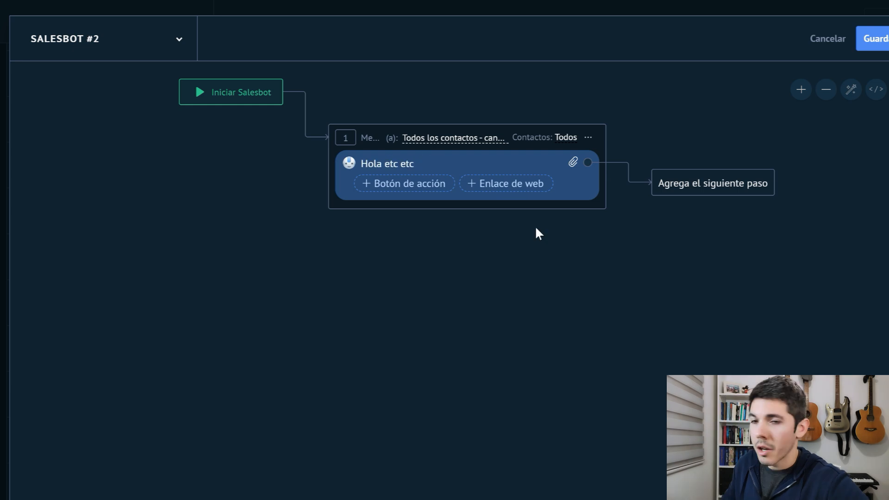
Address the message to the main contact on selected channels, limited to WhatsApp, with Intente enviar un mensaje enabled.
left_click(452, 140)
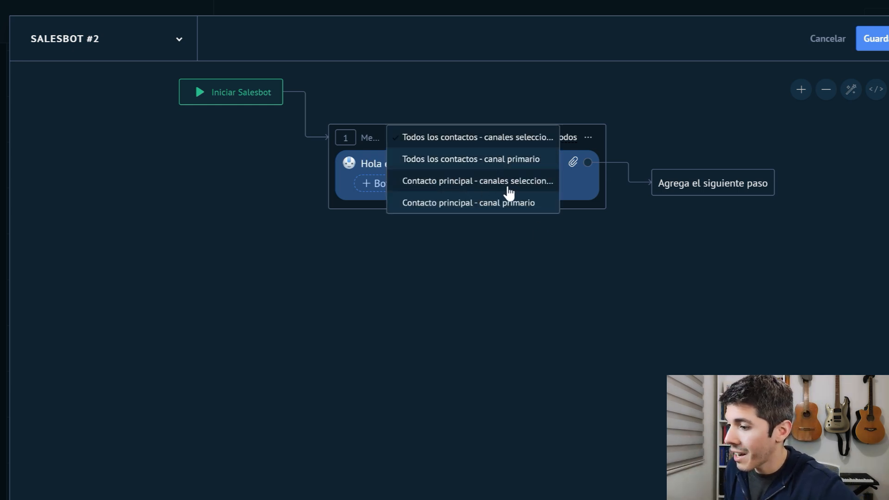
left_click(508, 183)
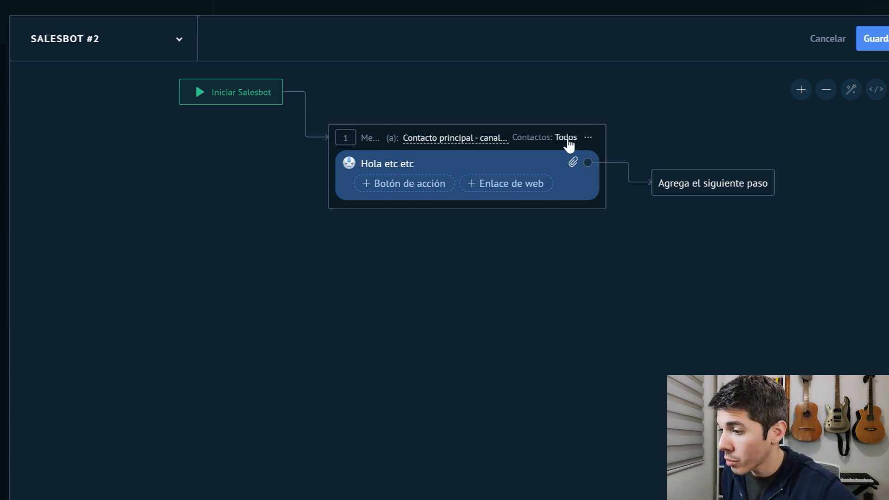
left_click(567, 139)
left_click(565, 182)
left_click(566, 233)
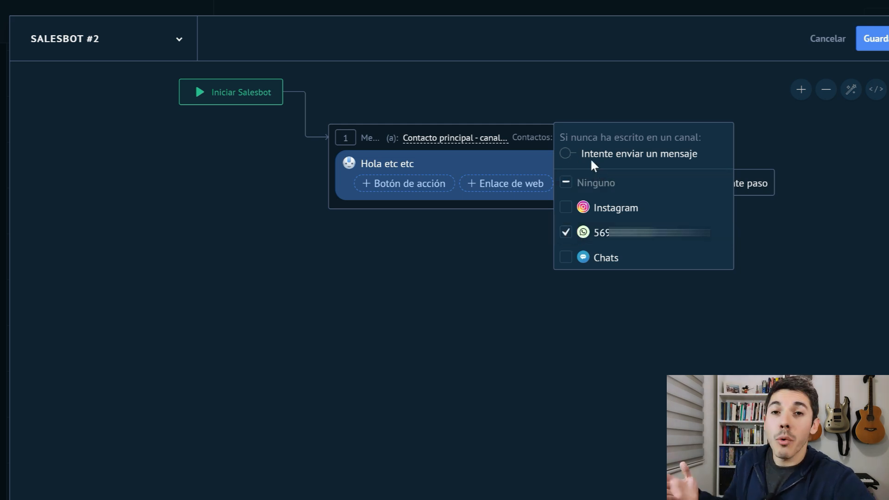
left_click(570, 154)
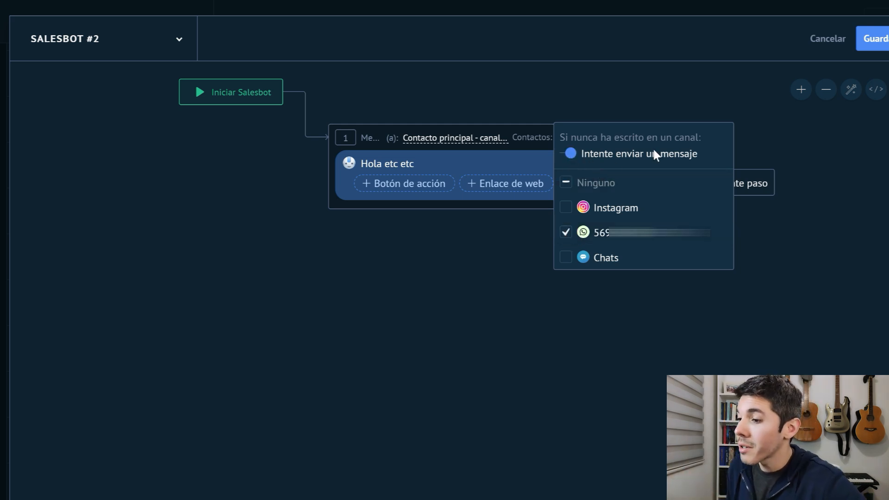
left_click(648, 99)
Add a Pausa step that waits until a message is received after the "Hola etc etc" message.
left_click_drag(747, 285, 624, 273)
scroll(611, 282, "up", 3)
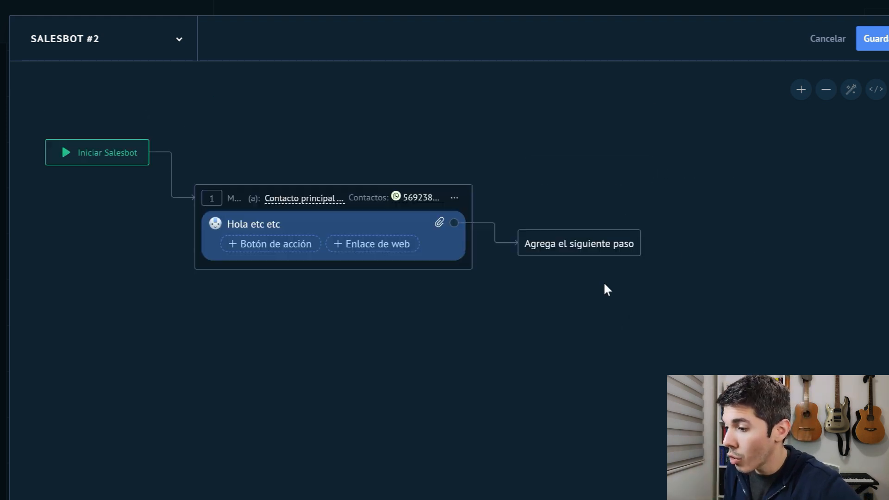
left_click(588, 246)
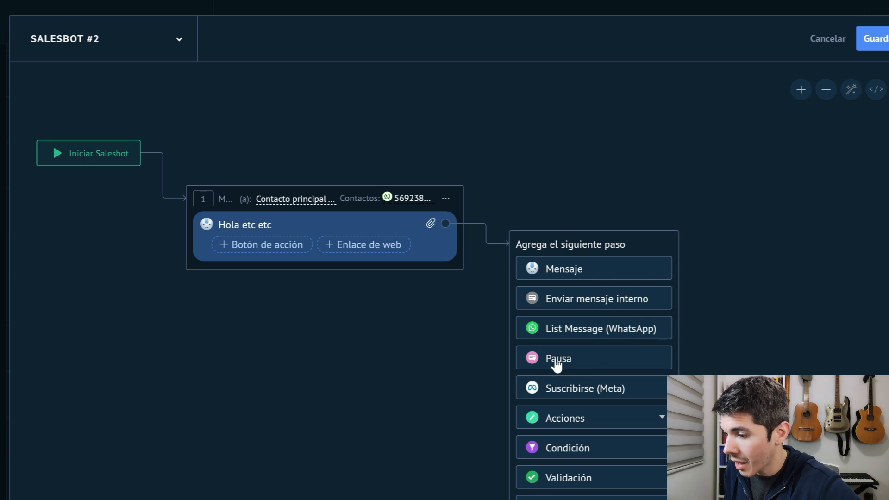
left_click(580, 359)
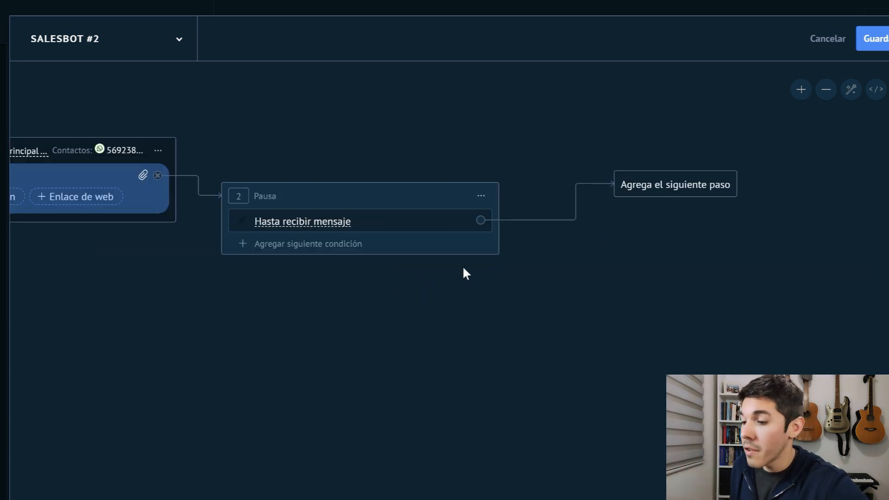
Make the message-received branch change the lead's stage to Coordinación in Embudo Test.
left_click(657, 188)
left_click(679, 365)
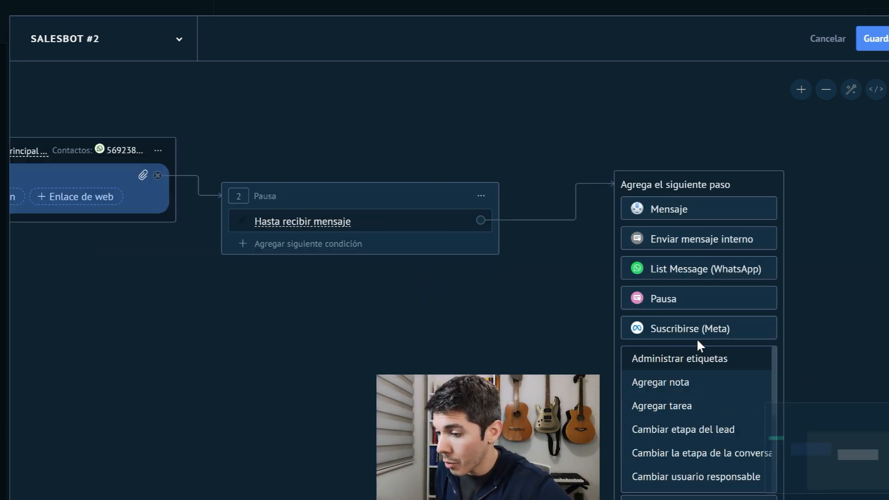
left_click(693, 431)
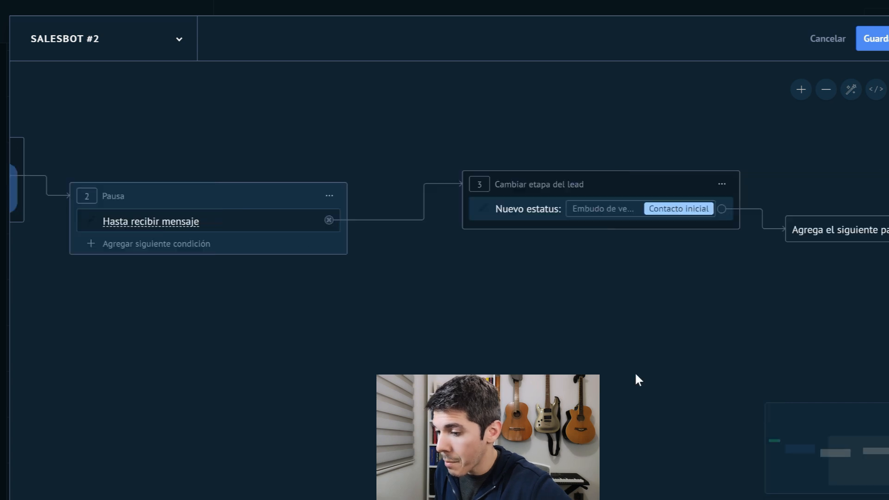
left_click(551, 213)
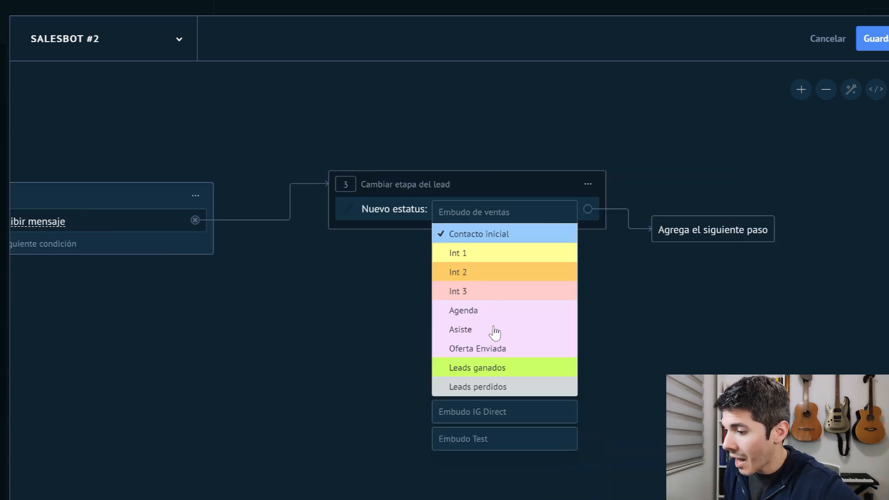
left_click(481, 444)
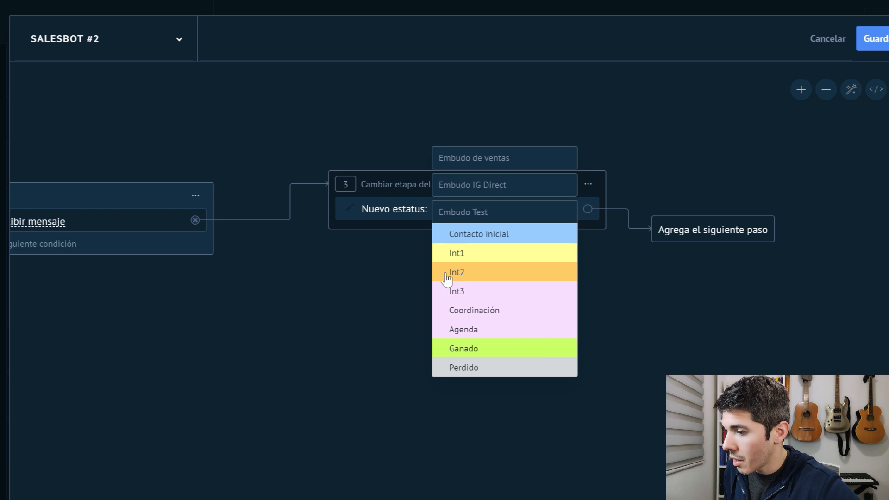
left_click(472, 311)
Add a timer condition of 24 hours, 0 min, 0 sec to the Pausa step.
left_click_drag(287, 331, 591, 302)
left_click(343, 217)
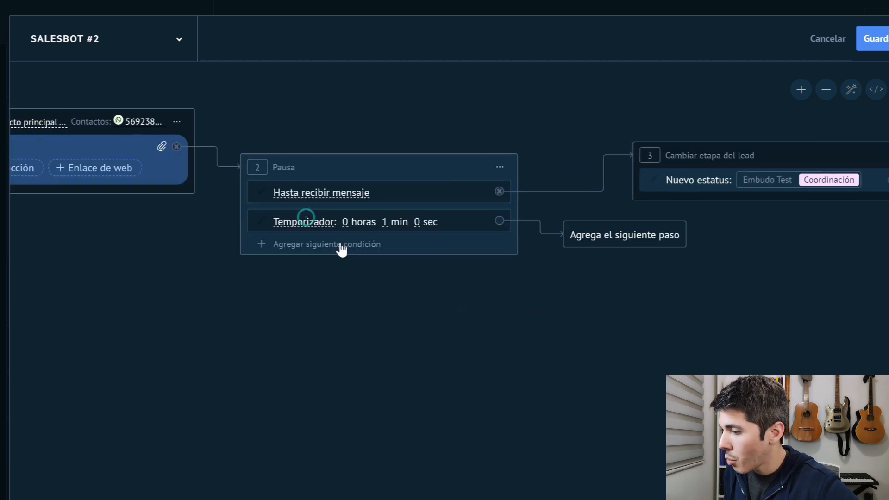
left_click(357, 224)
type("2")
left_click(357, 224)
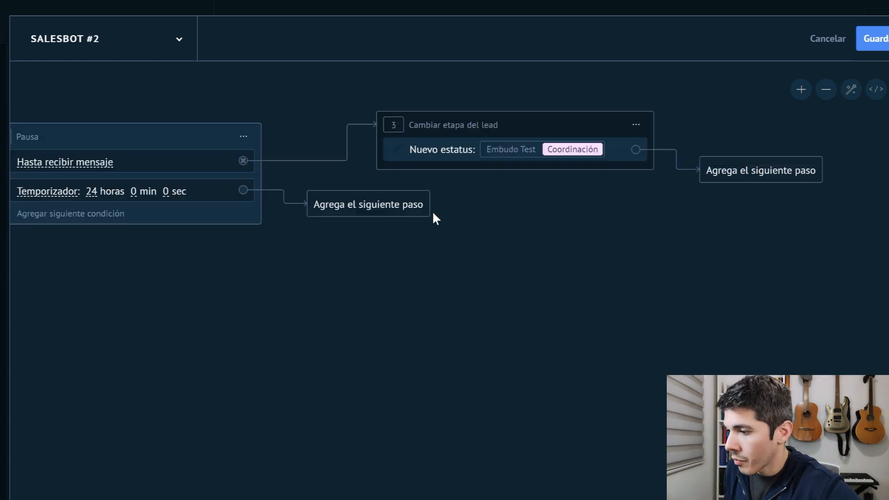
Make the timer branch change the lead's stage to Int2 in Embudo Test.
left_click(395, 206)
left_click_drag(592, 337, 685, 262)
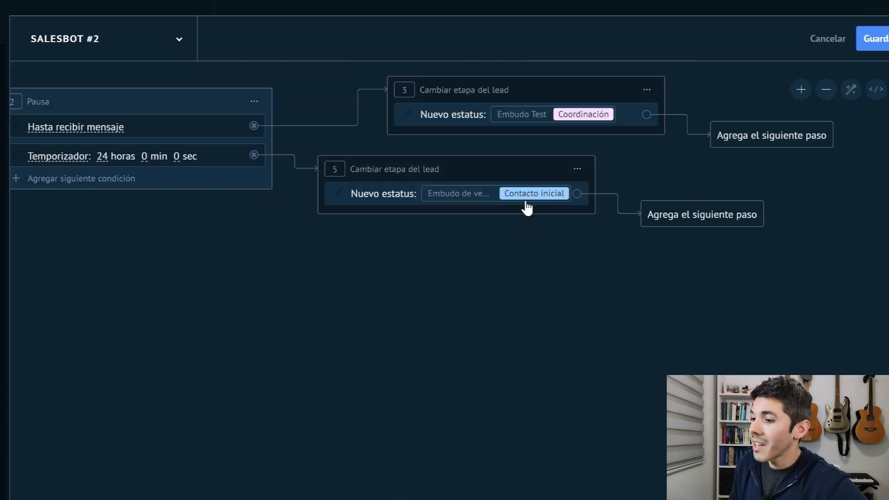
left_click(526, 206)
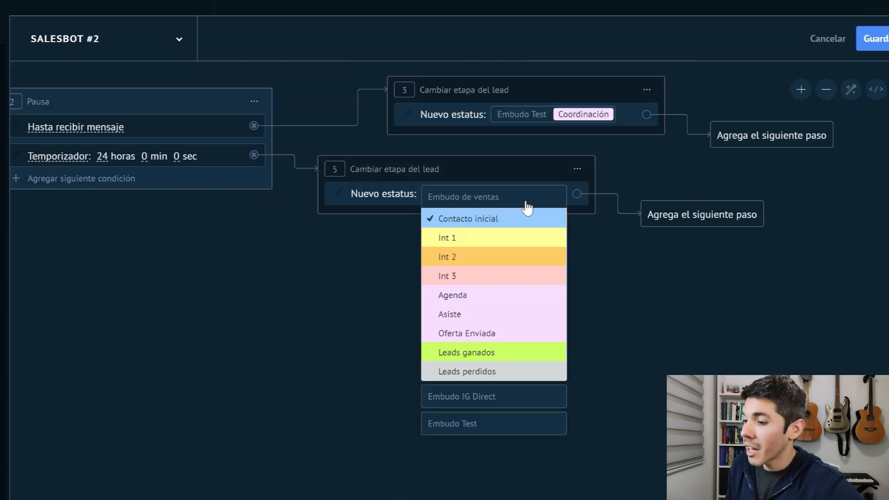
left_click(457, 424)
left_click(447, 257)
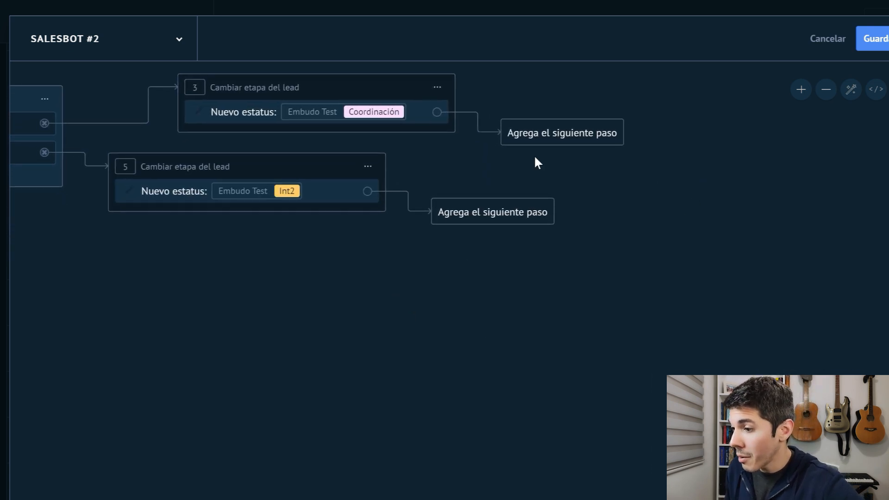
End both the Coordinación and Int2 branches with a Parar salesbot step.
left_click(565, 144)
scroll(607, 301, "down", 2)
left_click(595, 478)
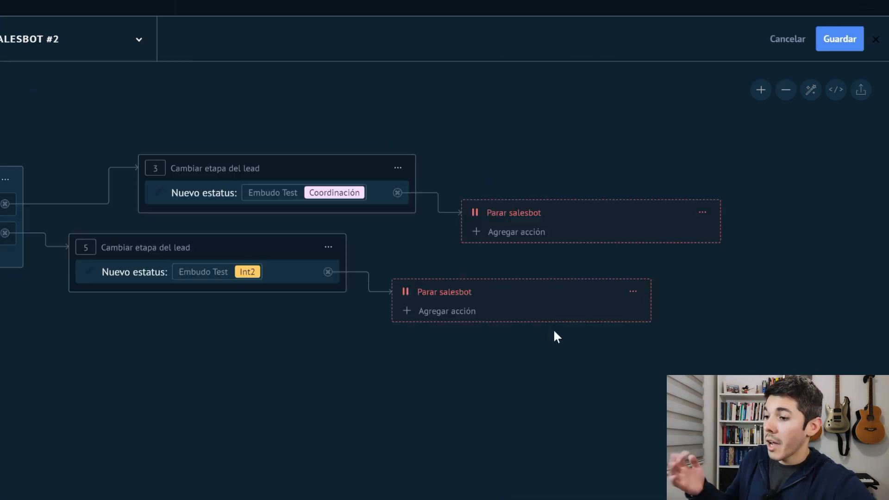
Save Salesbot #2 and confirm its trigger settings for the Int1 stage.
left_click(835, 46)
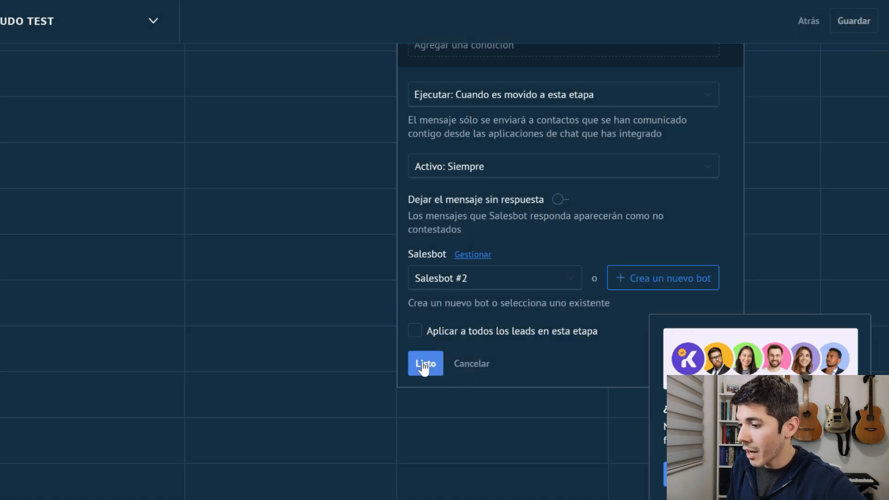
left_click(424, 364)
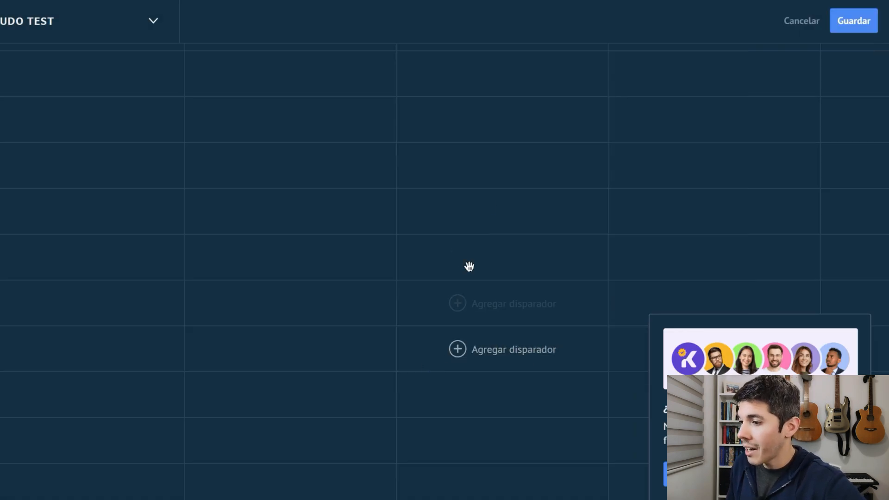